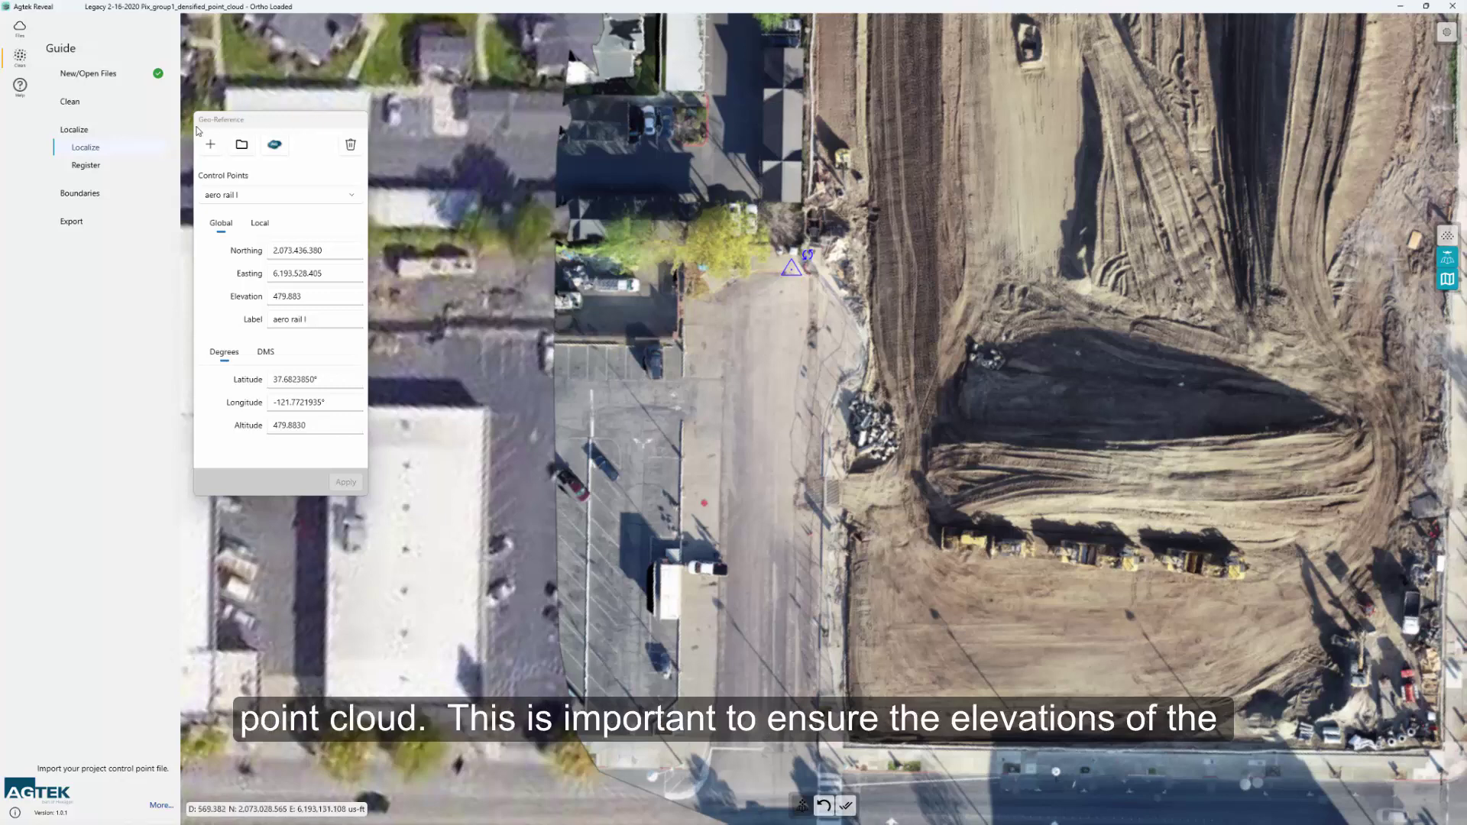
Step: Advance from Localize to the Register step in the Guide panel
{"action": "left_click", "coordinate": [136, 169]}
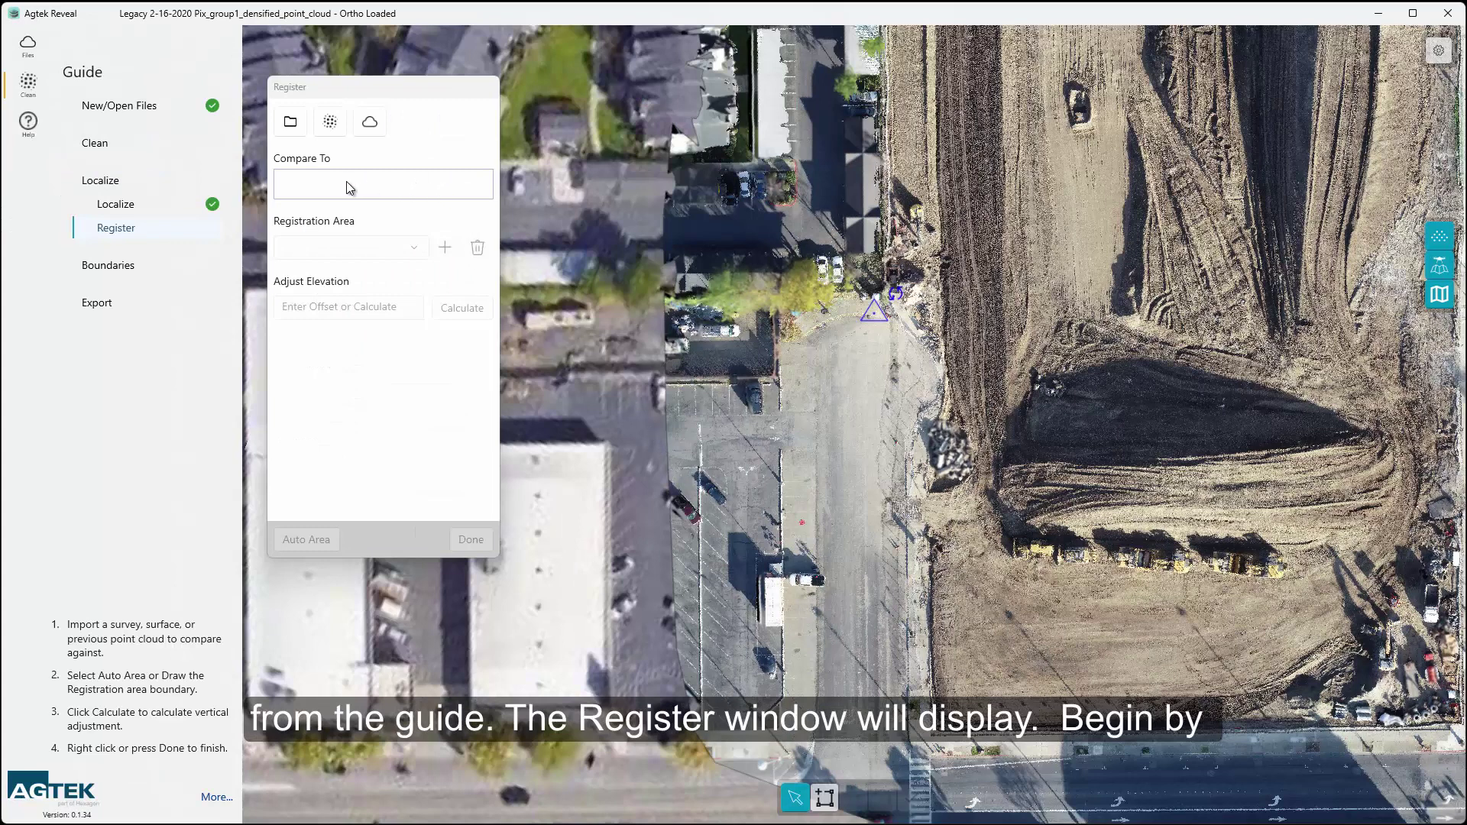
Step: Set Register's Compare To to Legacy Reg Survey.csv, cancelling the Point Cloud Chooser without a pick
{"action": "left_click", "coordinate": [291, 123]}
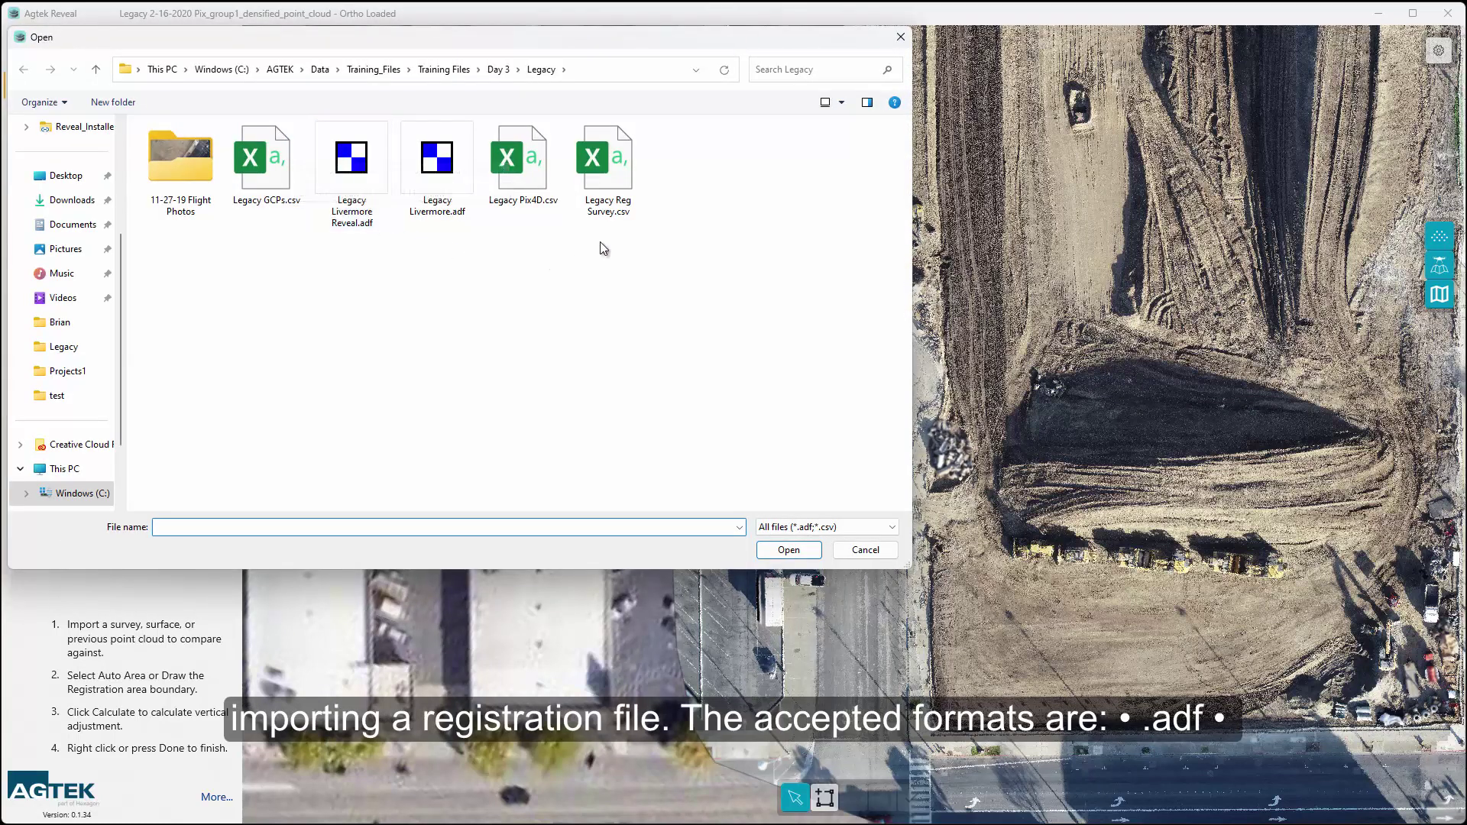
{"action": "left_click", "coordinate": [608, 182]}
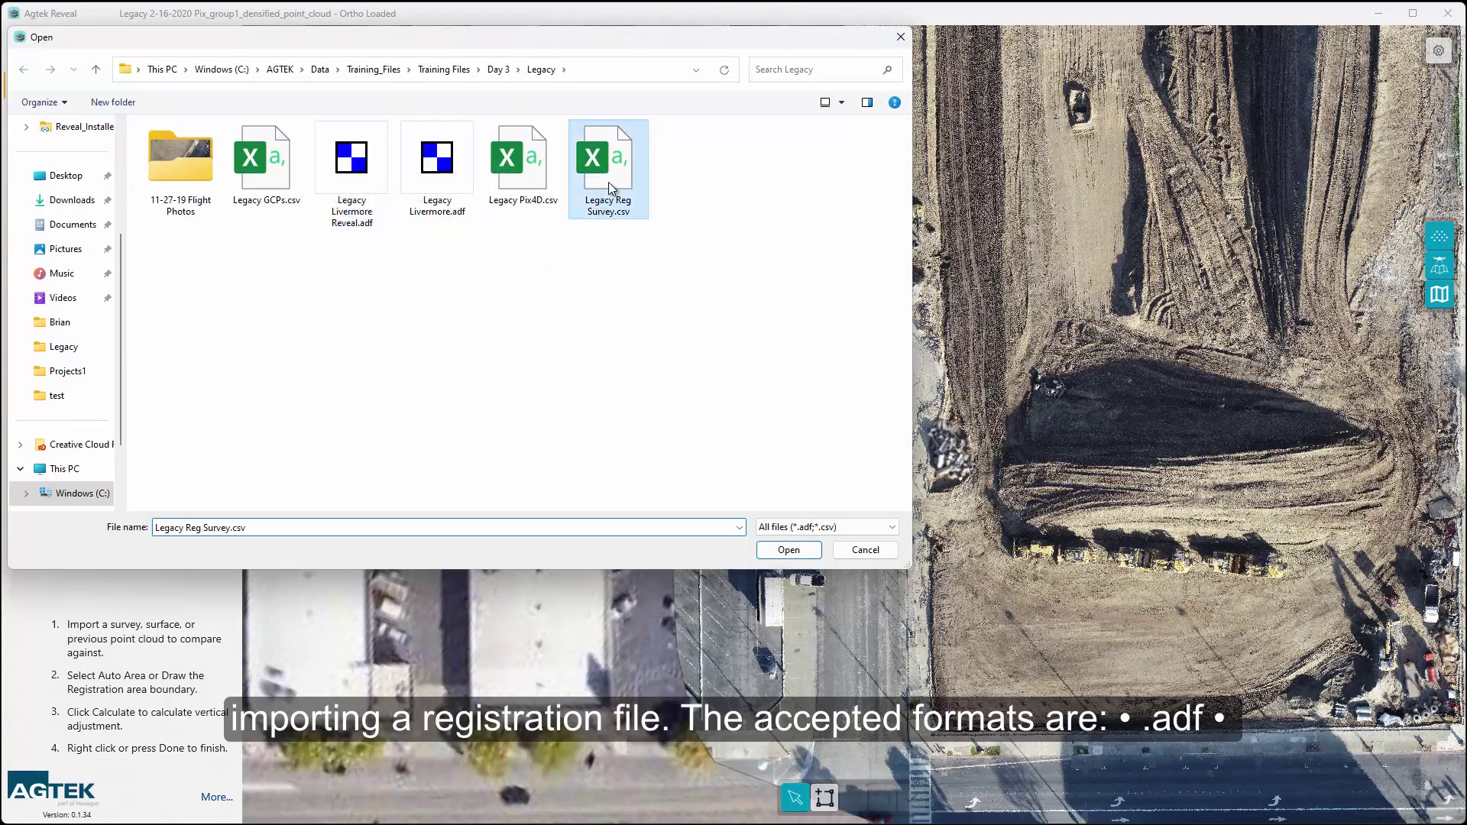
{"action": "left_click", "coordinate": [792, 551]}
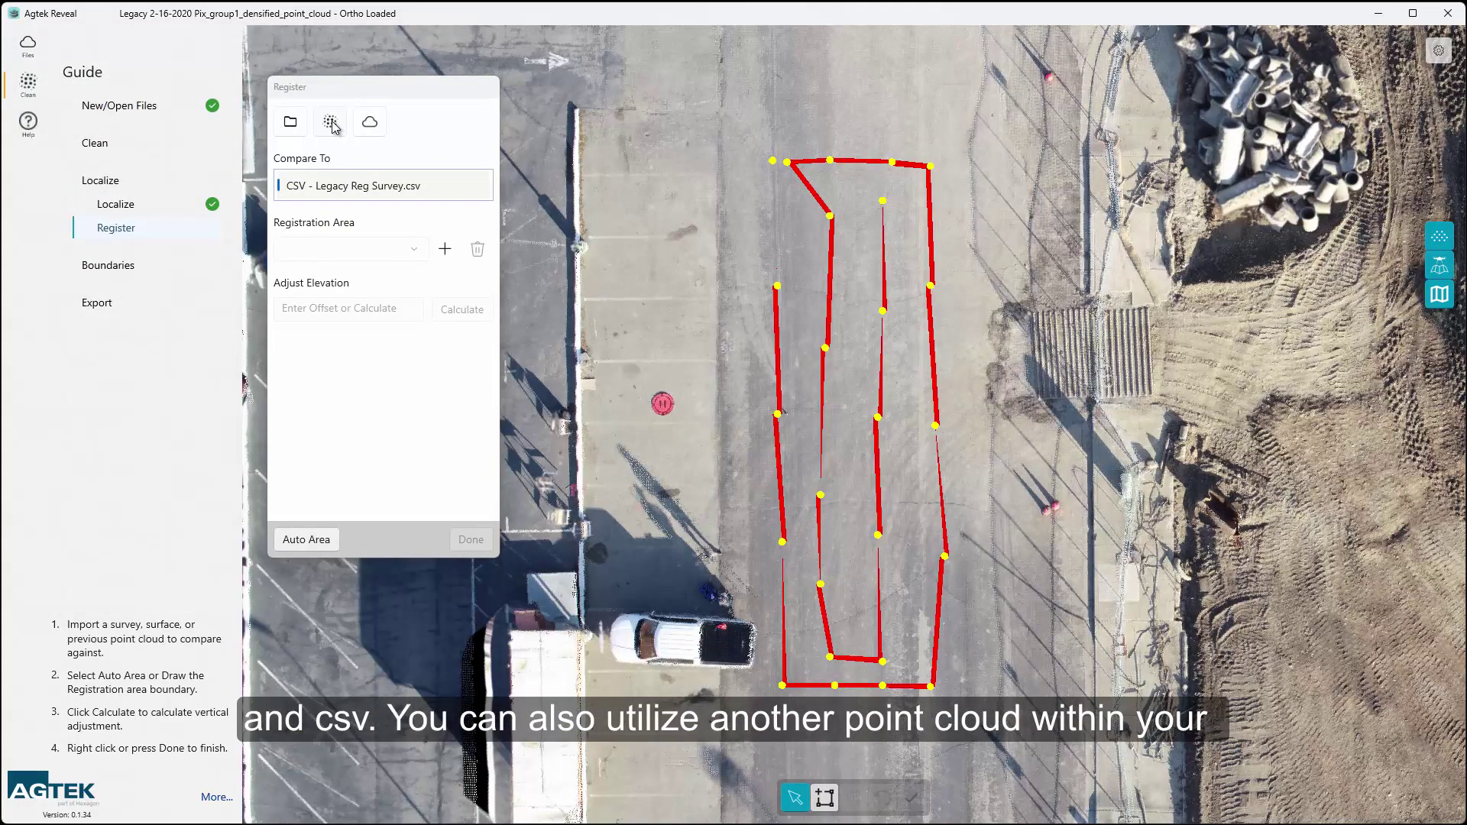
{"action": "left_click", "coordinate": [332, 124]}
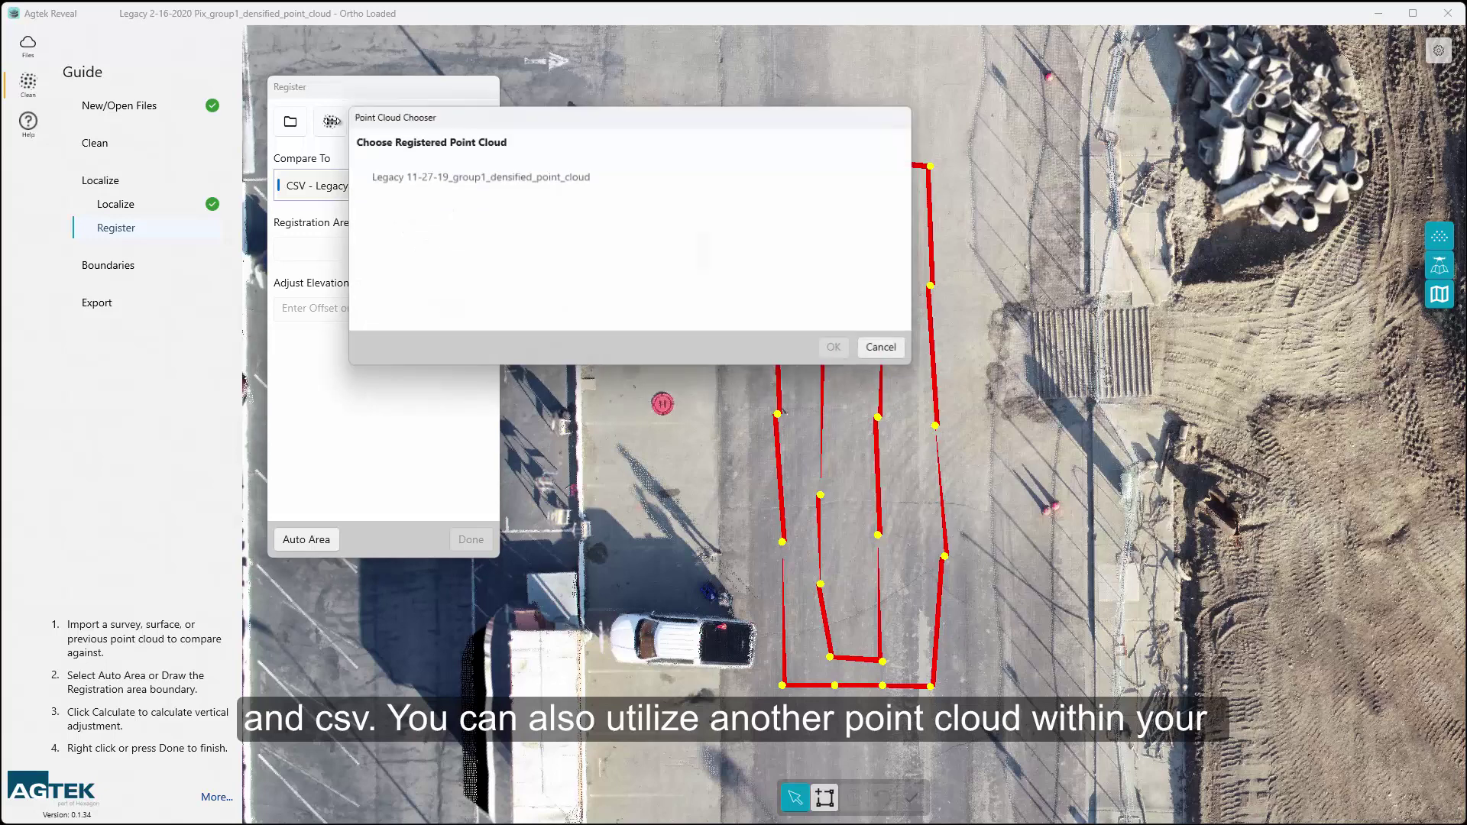
{"action": "left_click", "coordinate": [878, 344]}
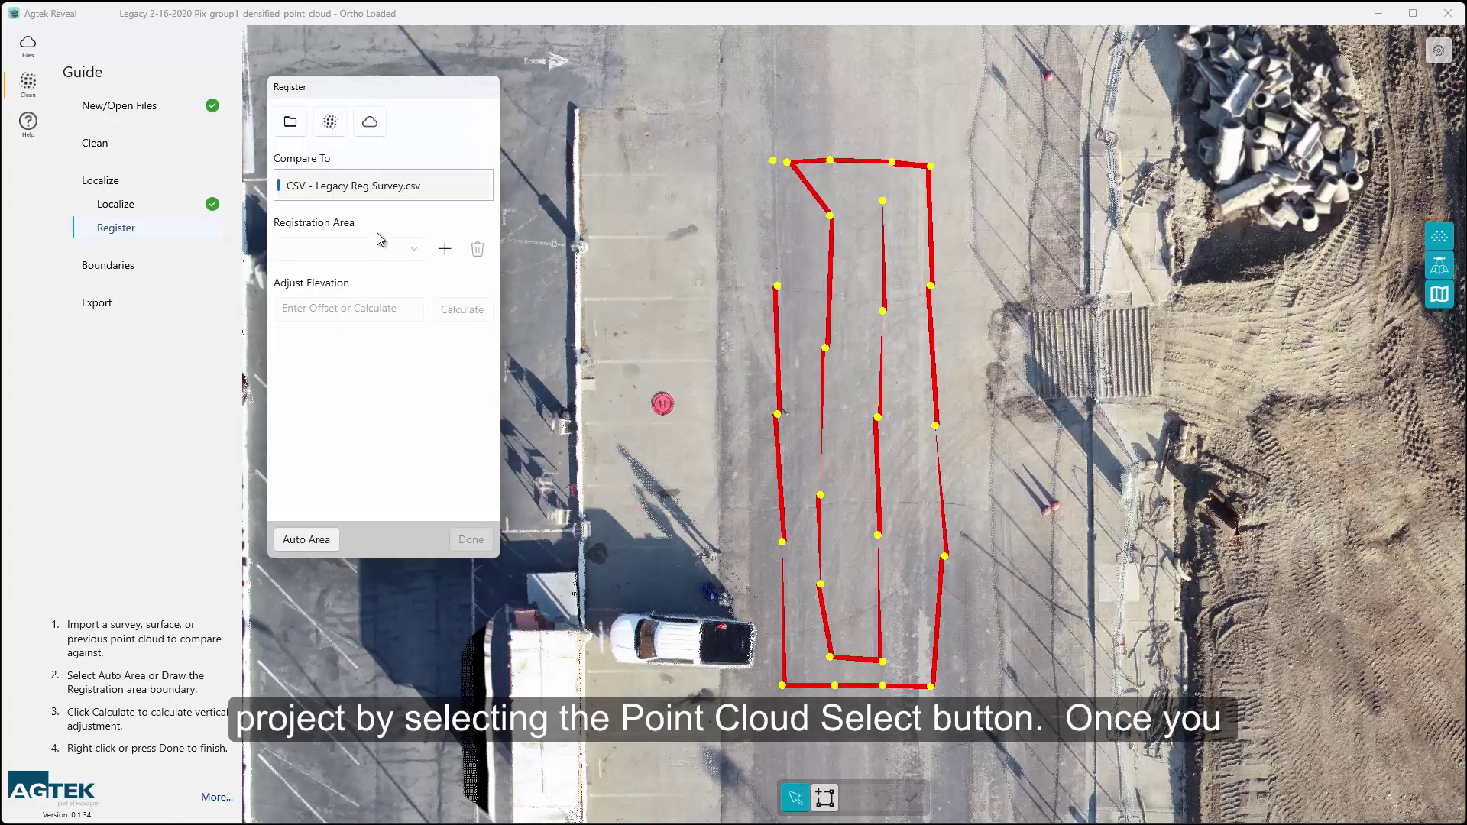
Step: Outline a registration area around the survey points, calculate the 103.98237 elevation offset, and finish
{"action": "left_click", "coordinate": [444, 255]}
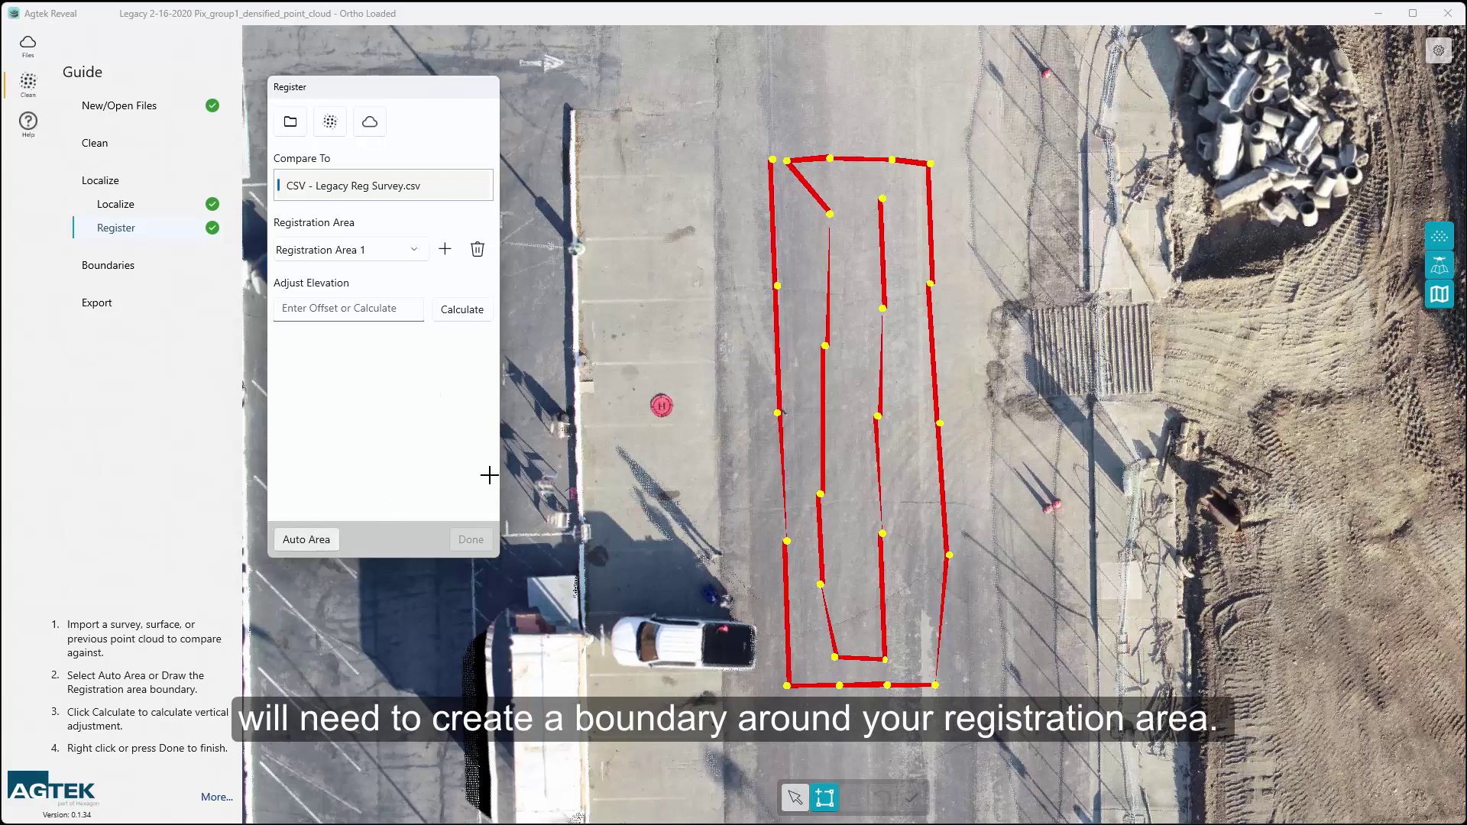
{"action": "left_click", "coordinate": [758, 149]}
{"action": "left_click", "coordinate": [759, 343]}
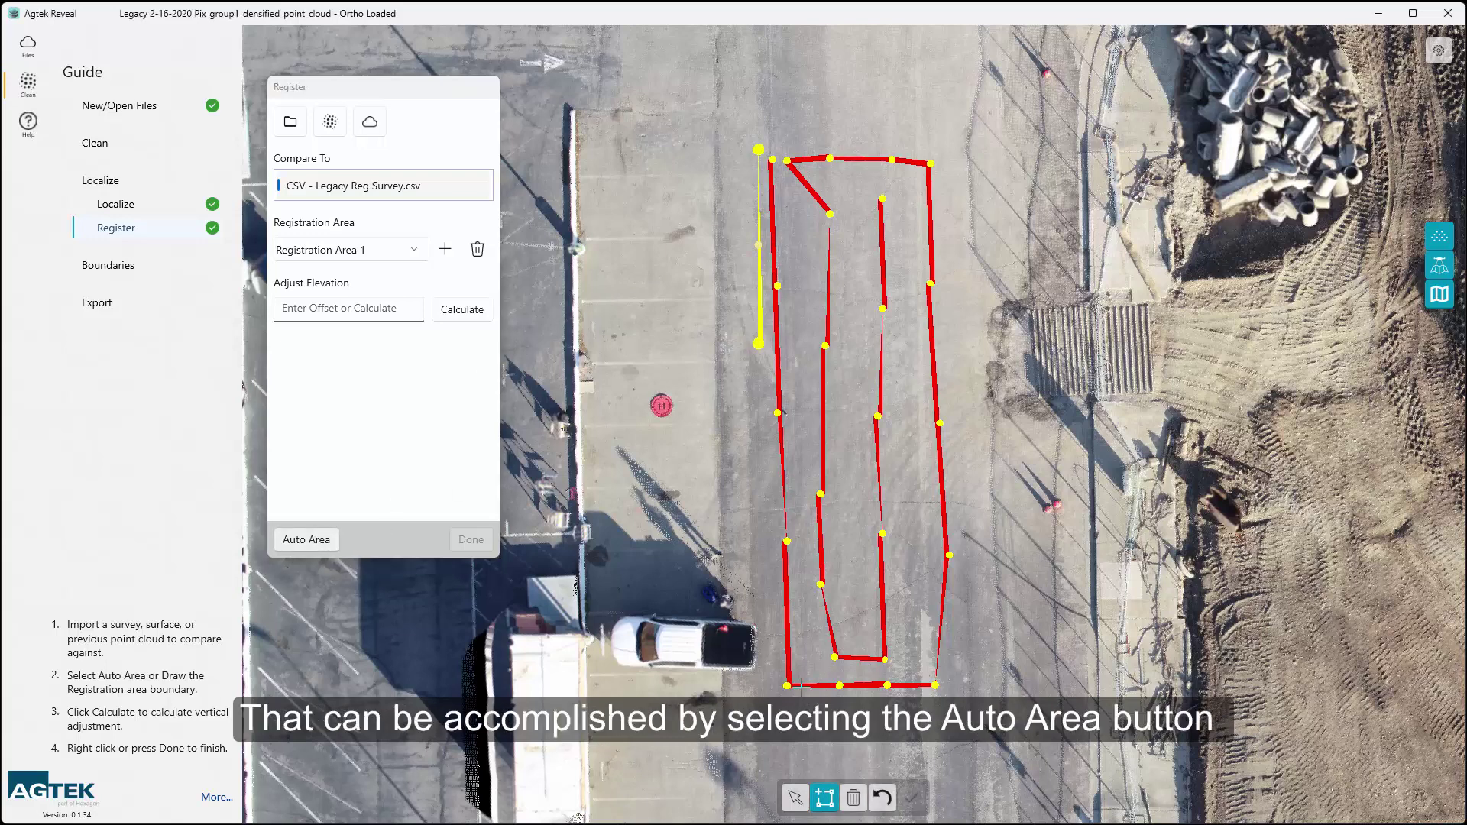
{"action": "left_click", "coordinate": [777, 696]}
{"action": "left_click", "coordinate": [949, 693]}
{"action": "left_click", "coordinate": [963, 558]}
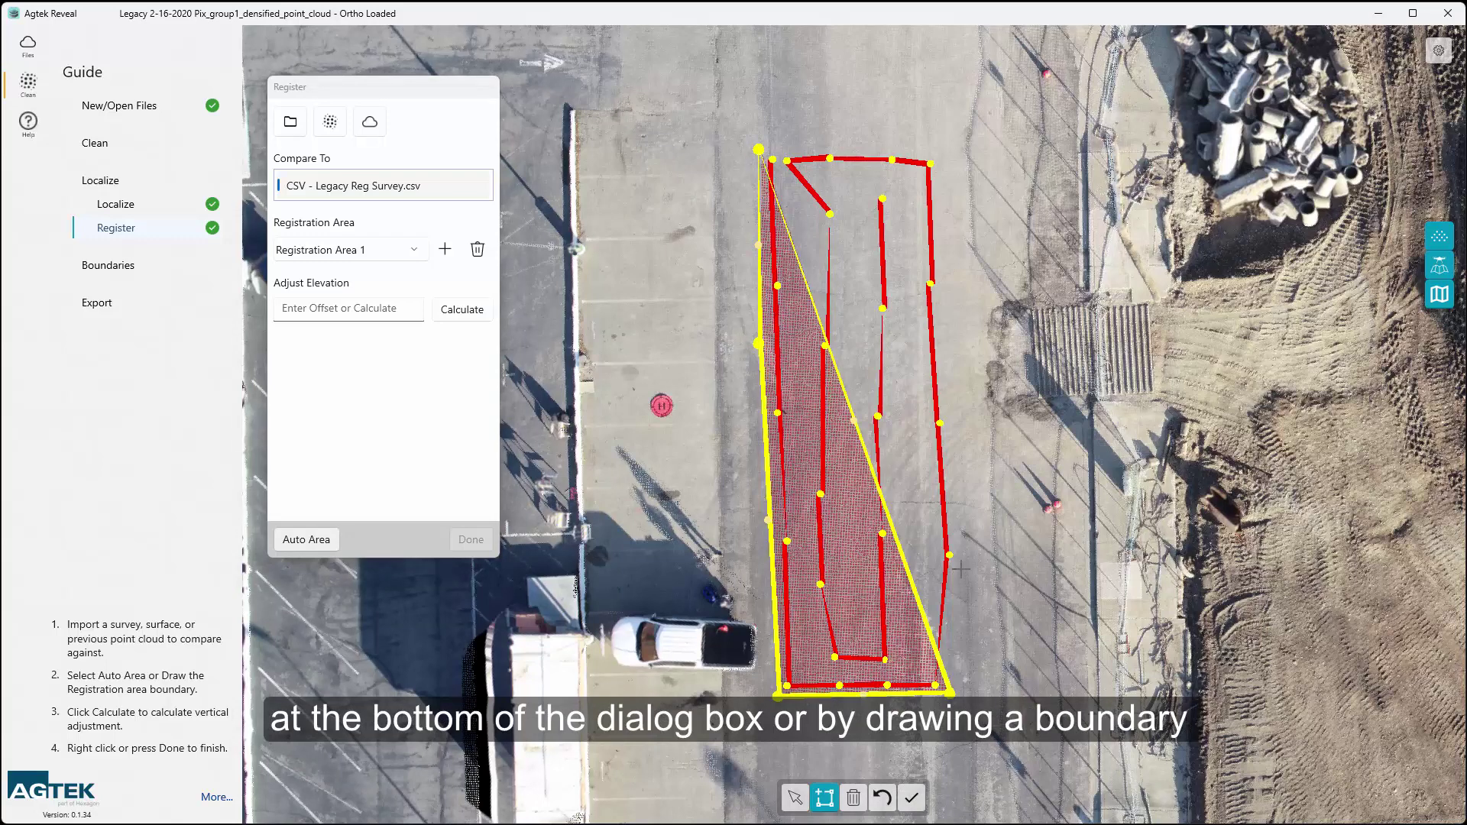
{"action": "left_click", "coordinate": [935, 151]}
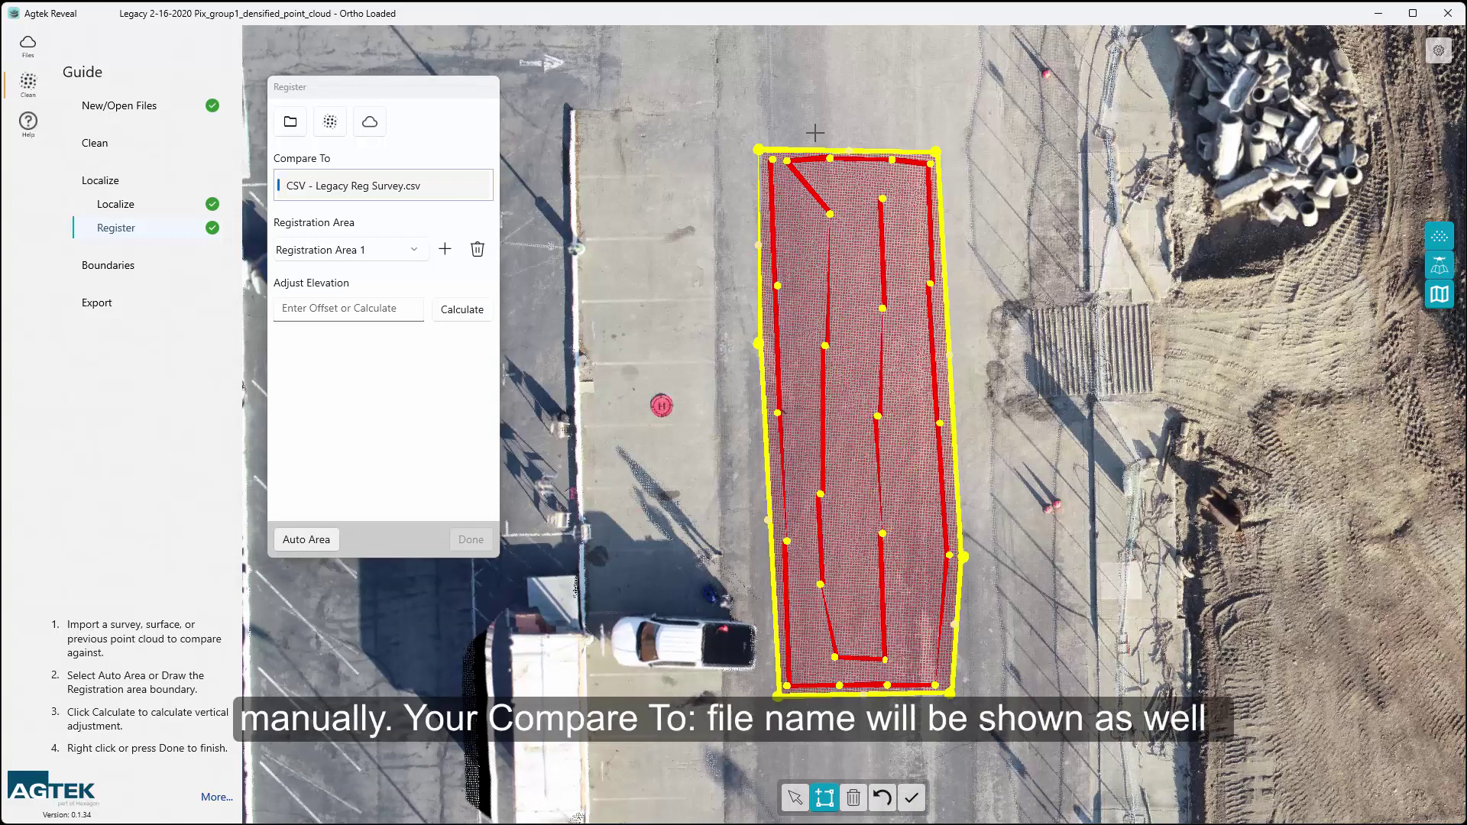
{"action": "left_click", "coordinate": [838, 144]}
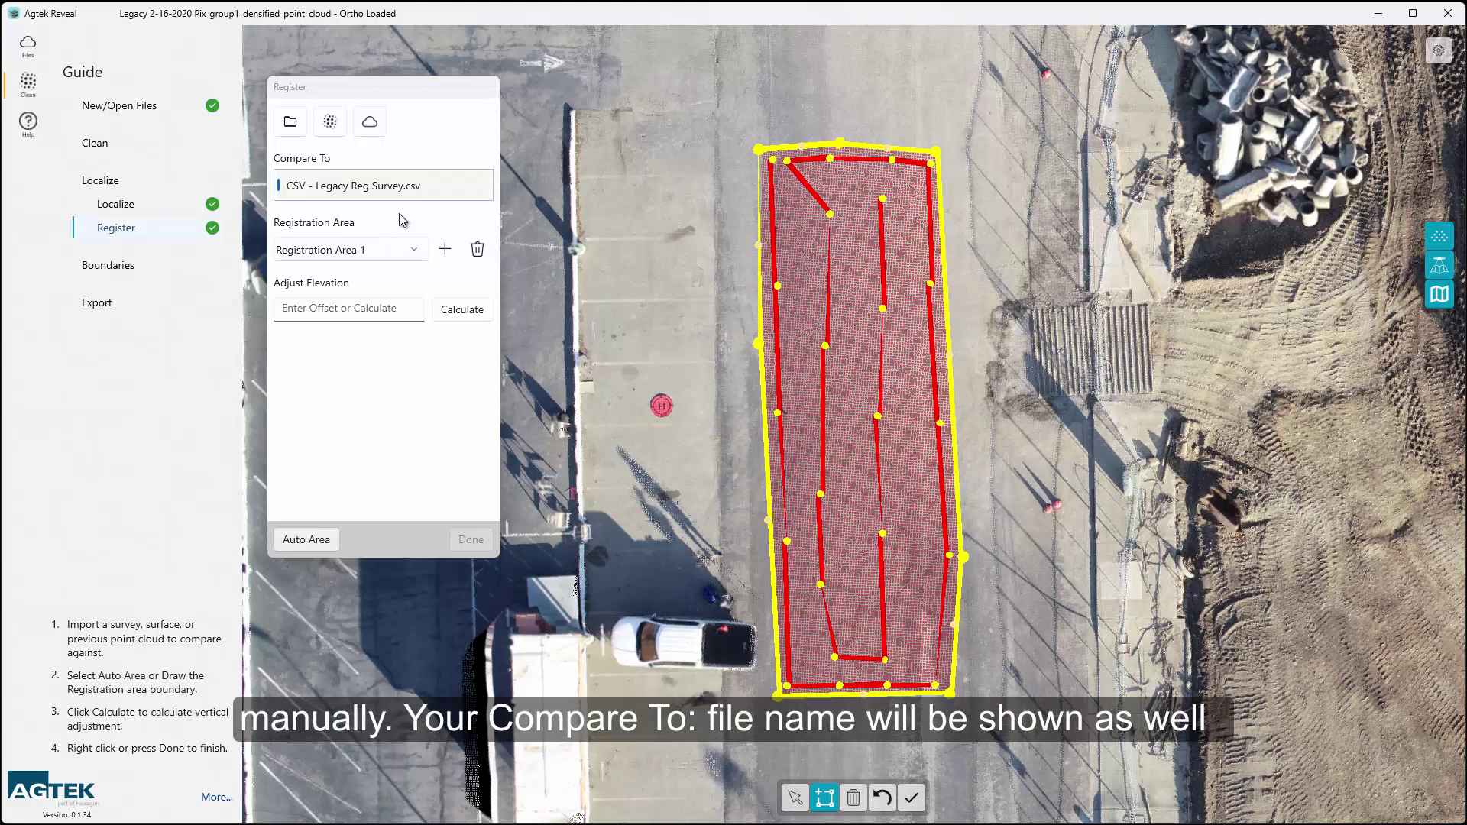
{"action": "left_click", "coordinate": [463, 310]}
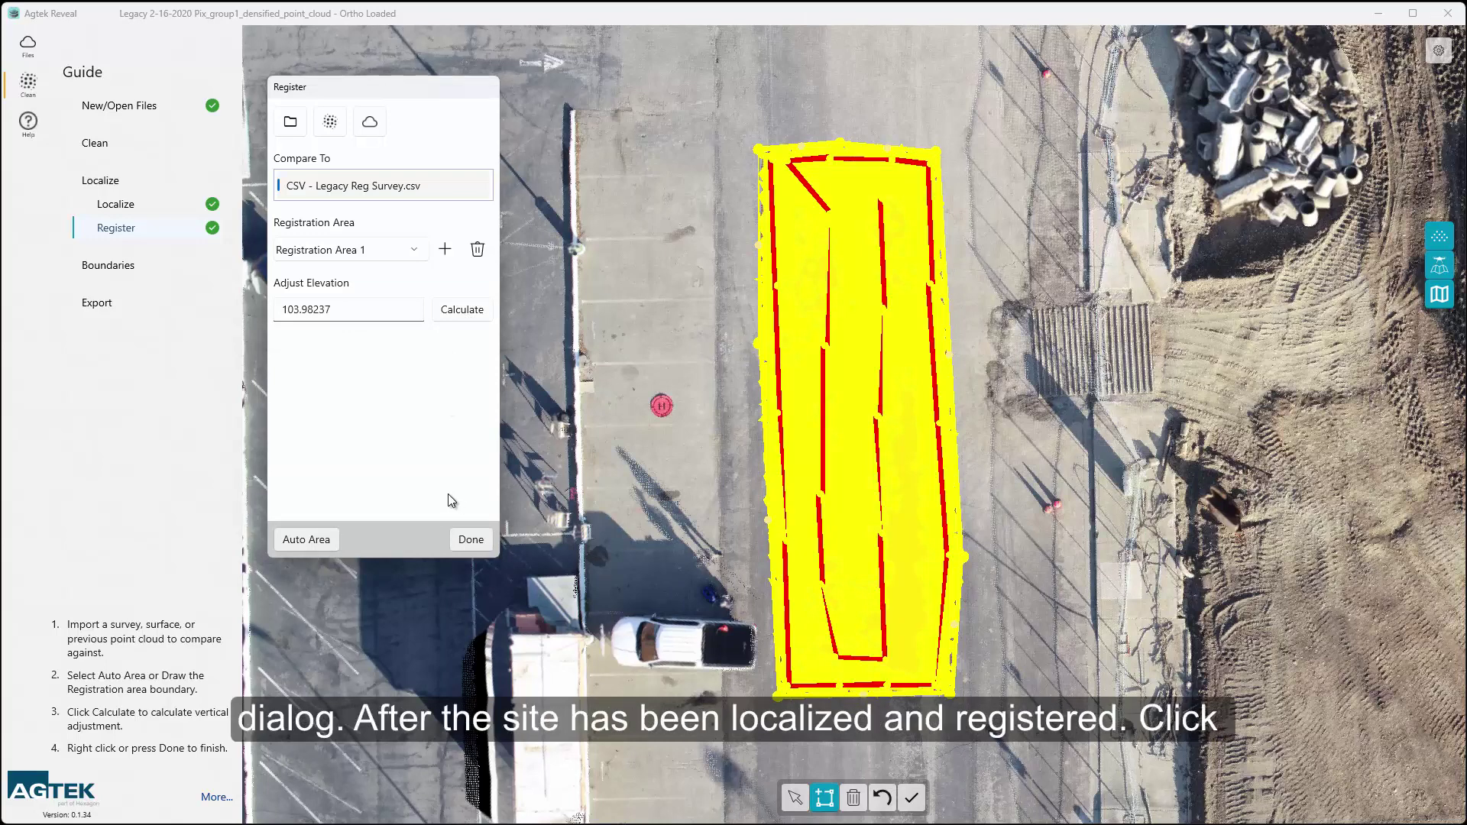
{"action": "left_click", "coordinate": [470, 538]}
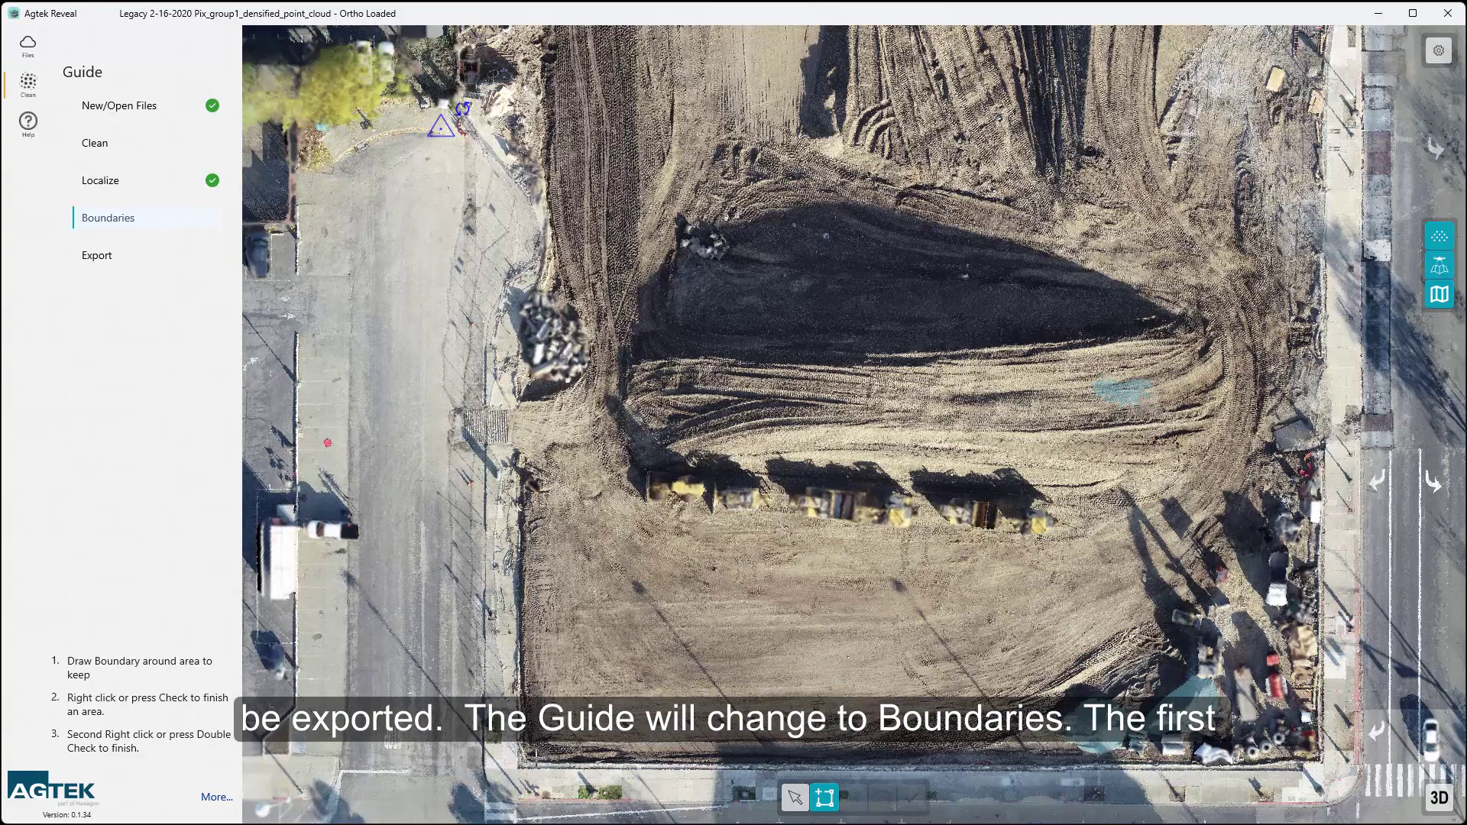
Step: Draw and close a boundary along the site's bottom and right edges
{"action": "left_click", "coordinate": [533, 759]}
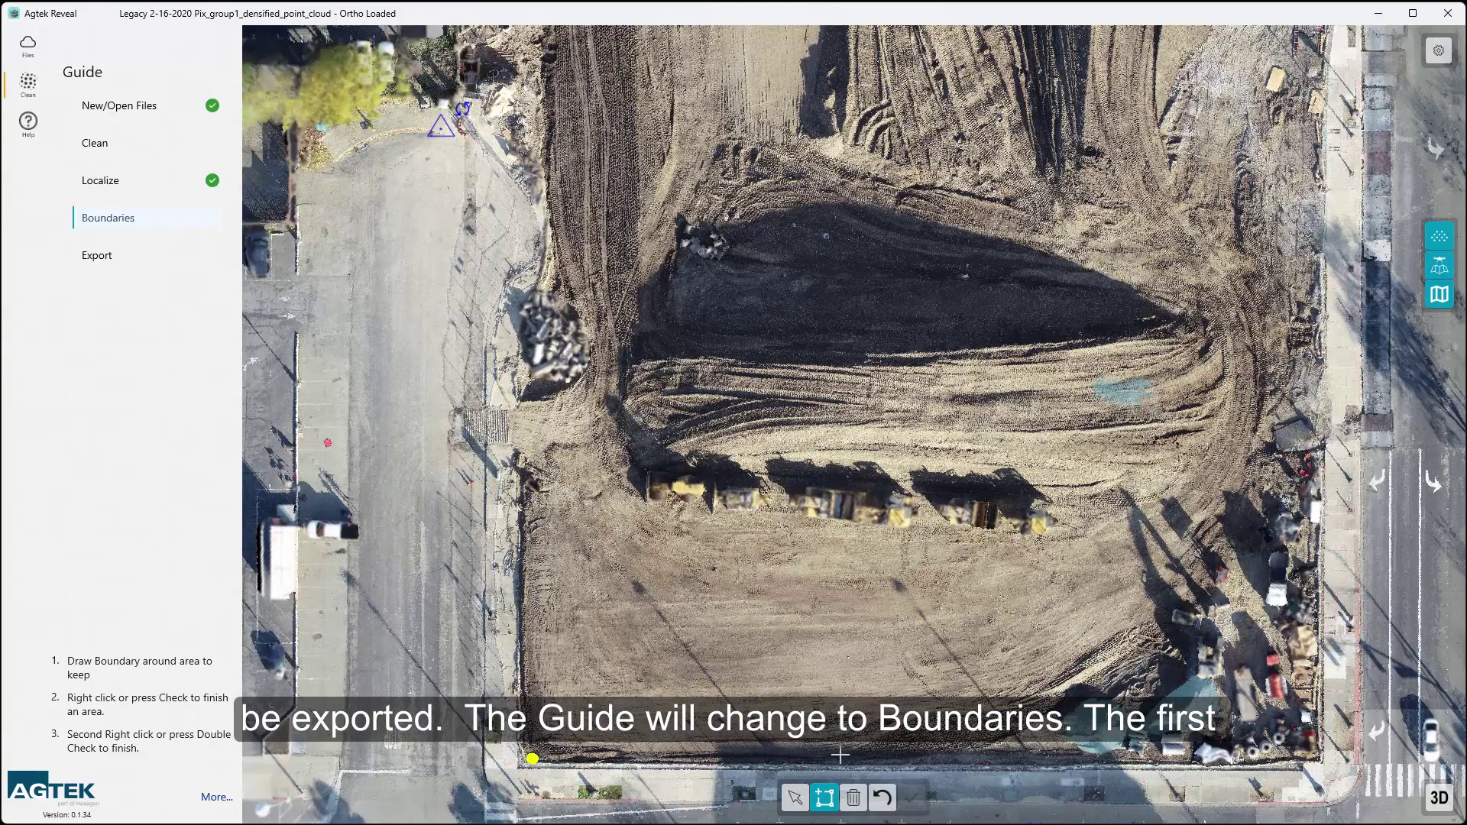
{"action": "left_click", "coordinate": [1059, 757]}
{"action": "left_click", "coordinate": [1314, 755]}
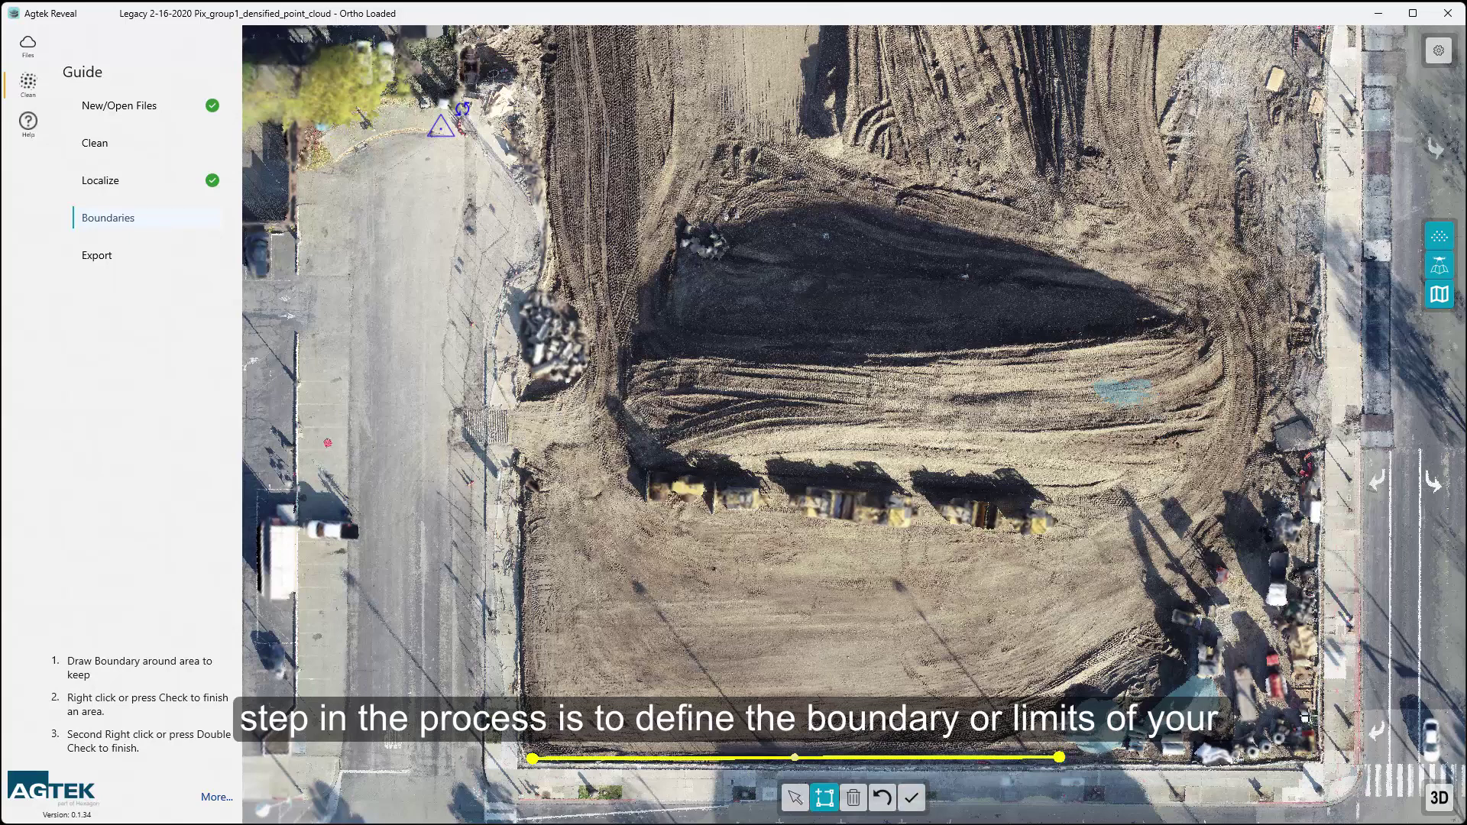
{"action": "left_click", "coordinate": [1315, 423]}
{"action": "right_click", "coordinate": [1305, 306]}
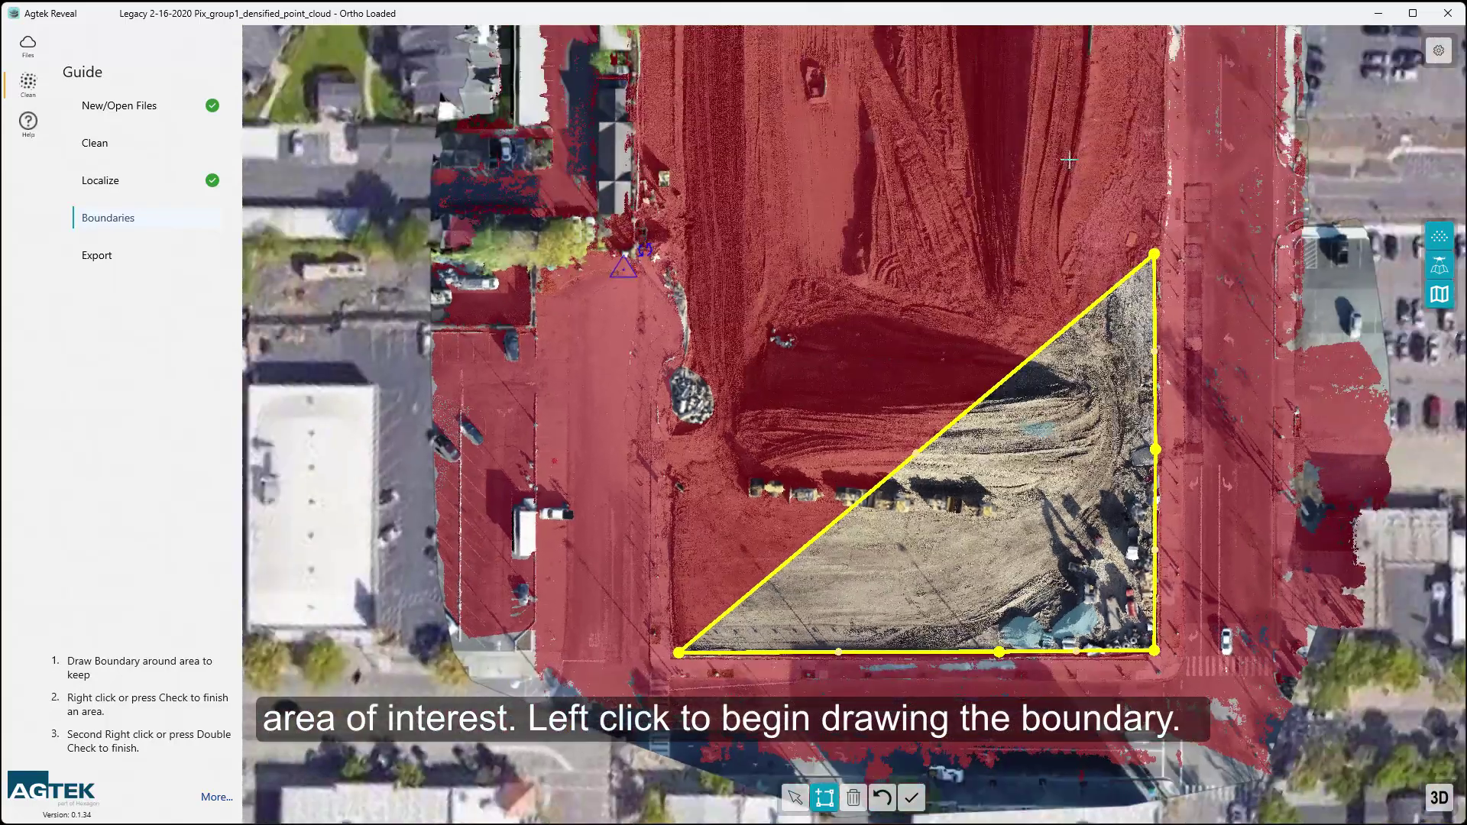
Step: Refine the boundary by moving the top corner and adding vertices on the right and left edges
{"action": "left_click", "coordinate": [1154, 103]}
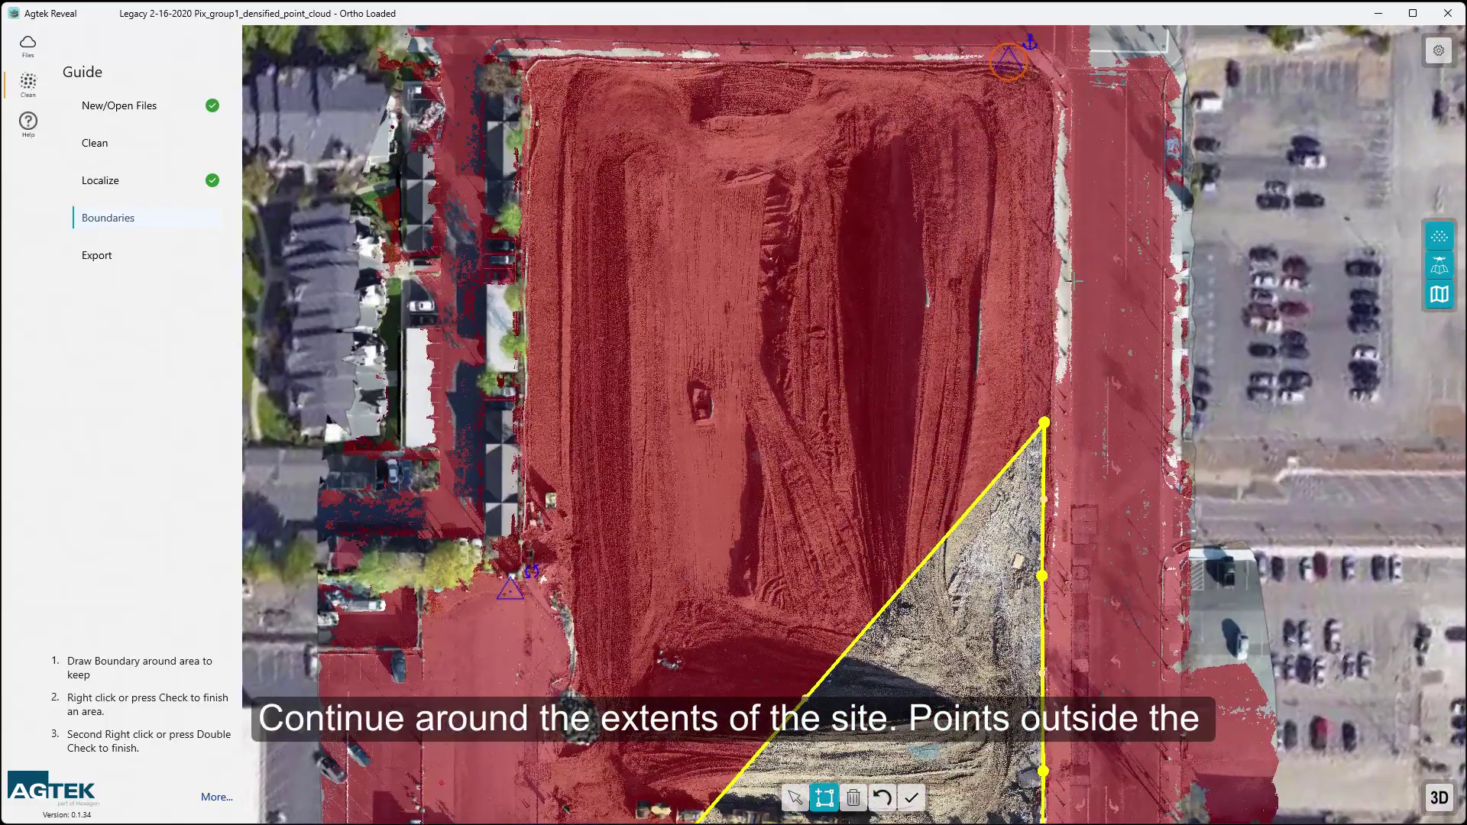
{"action": "left_click", "coordinate": [1050, 305]}
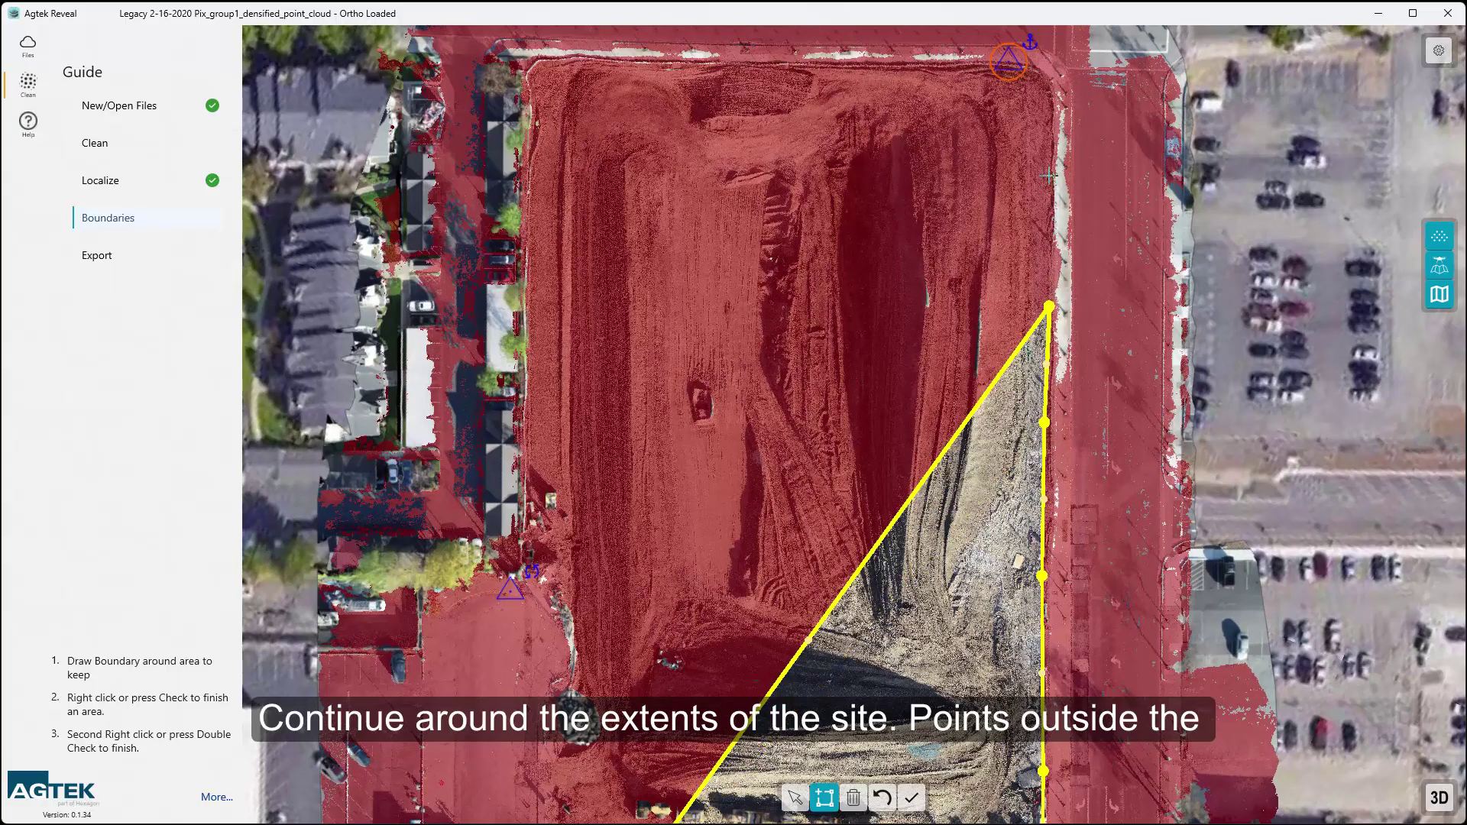
{"action": "left_click", "coordinate": [1054, 135]}
{"action": "scroll", "coordinate": [1045, 84], "scroll_direction": "up", "scroll_amount": 2}
{"action": "left_click", "coordinate": [1052, 83]}
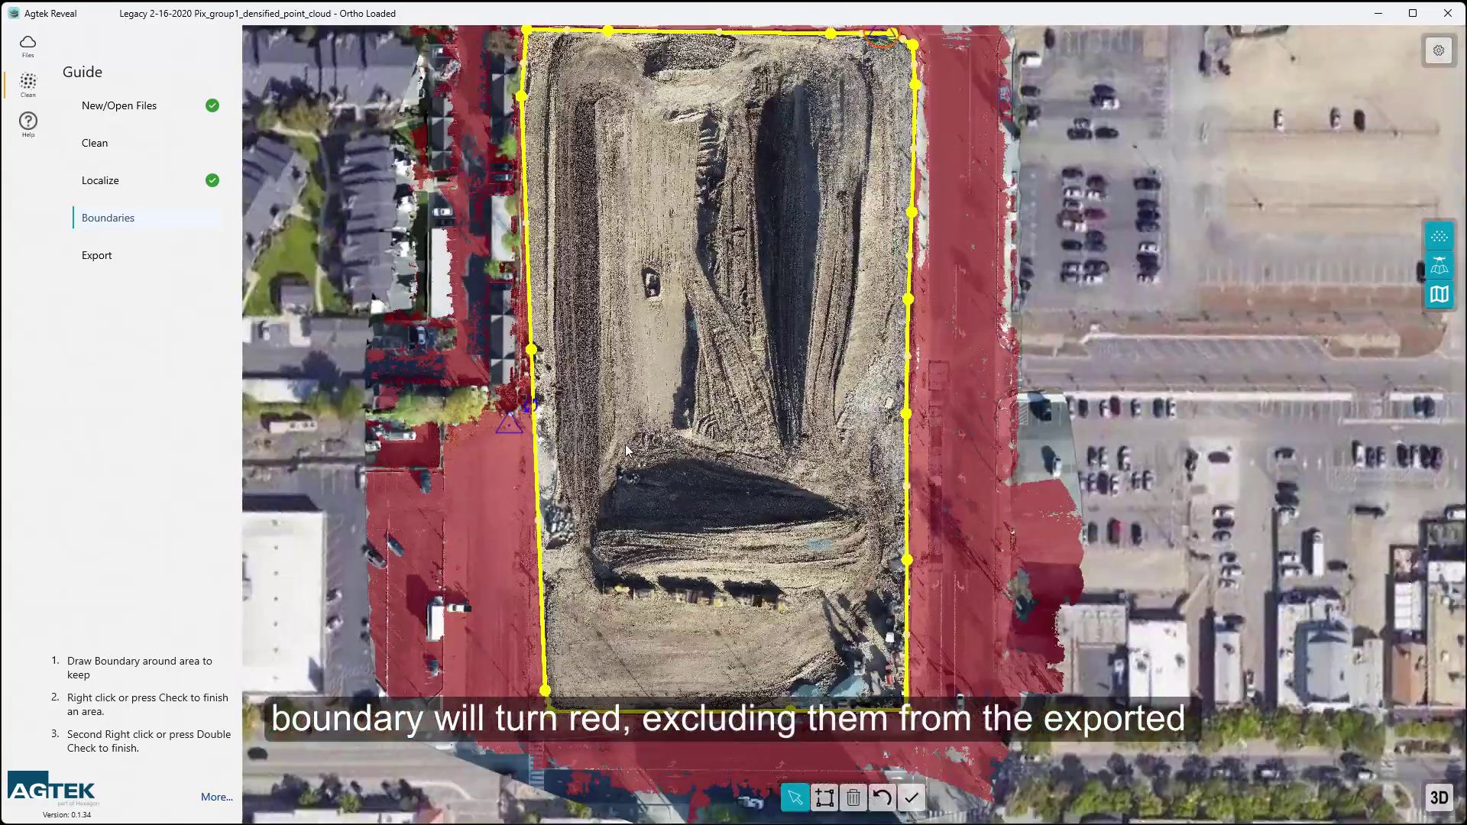
{"action": "left_click_drag", "start_coordinate": [577, 287], "coordinate": [583, 428]}
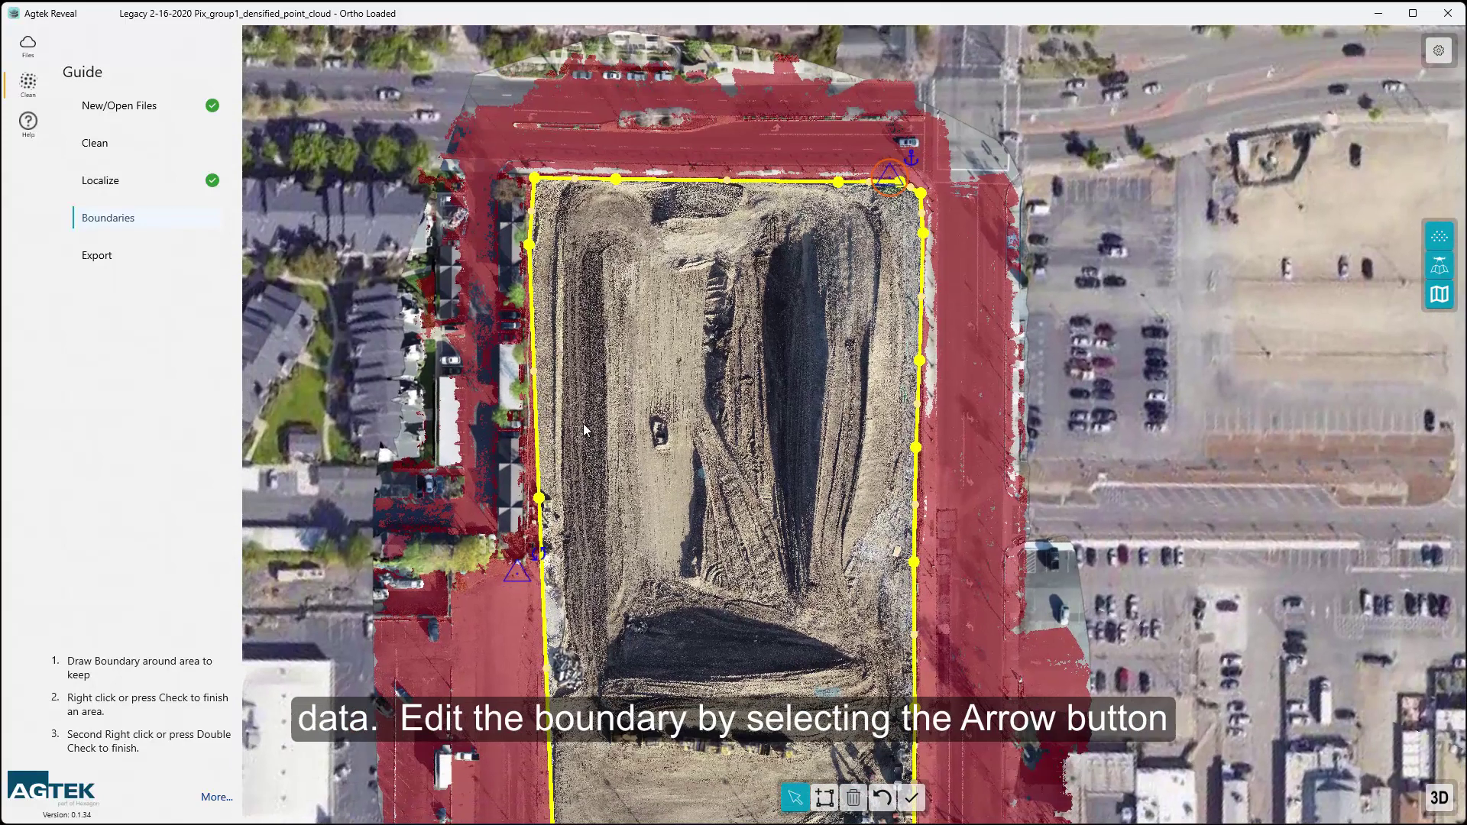
{"action": "left_click", "coordinate": [535, 243]}
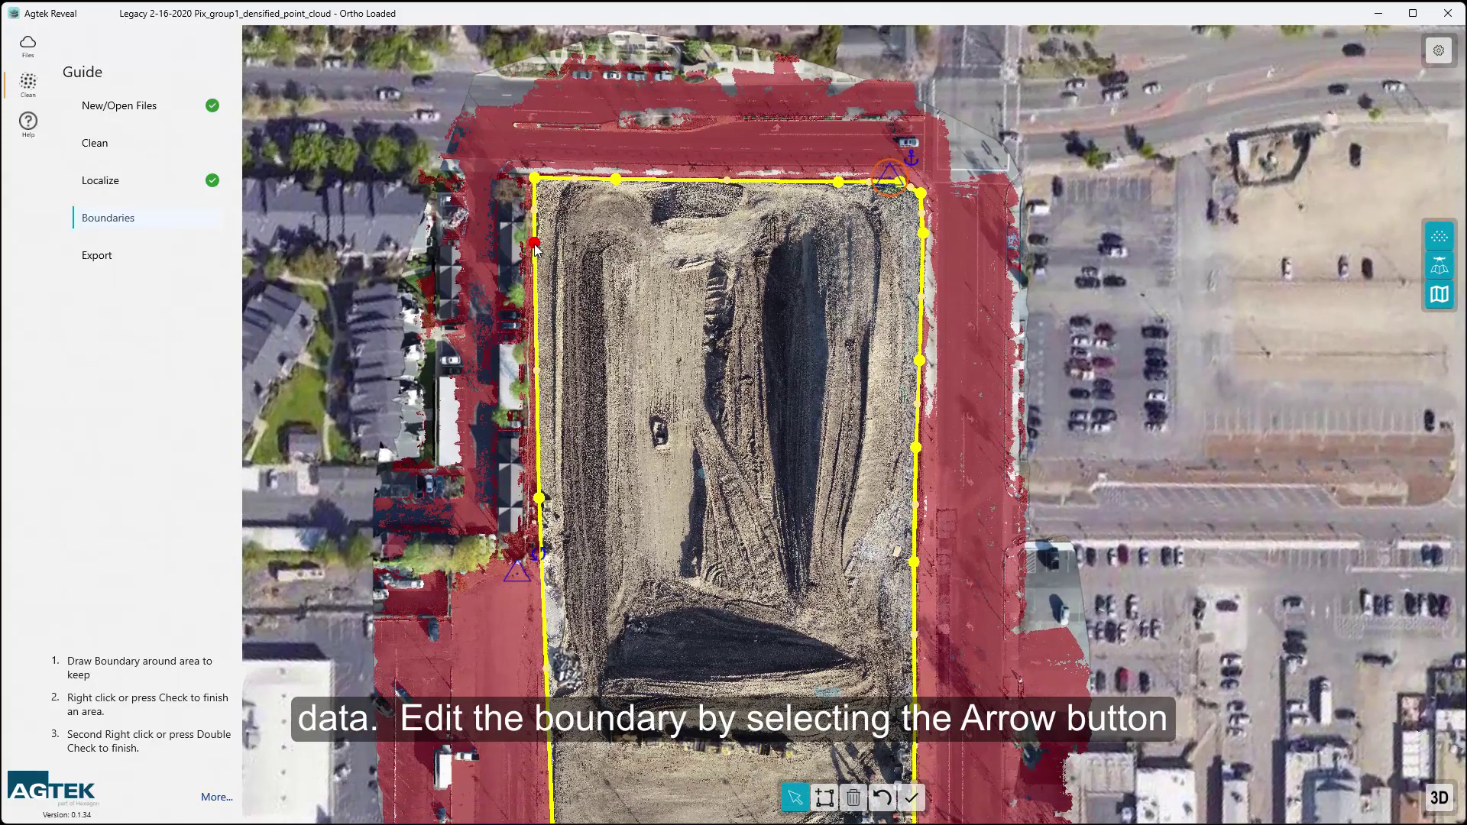
{"action": "left_click", "coordinate": [536, 307]}
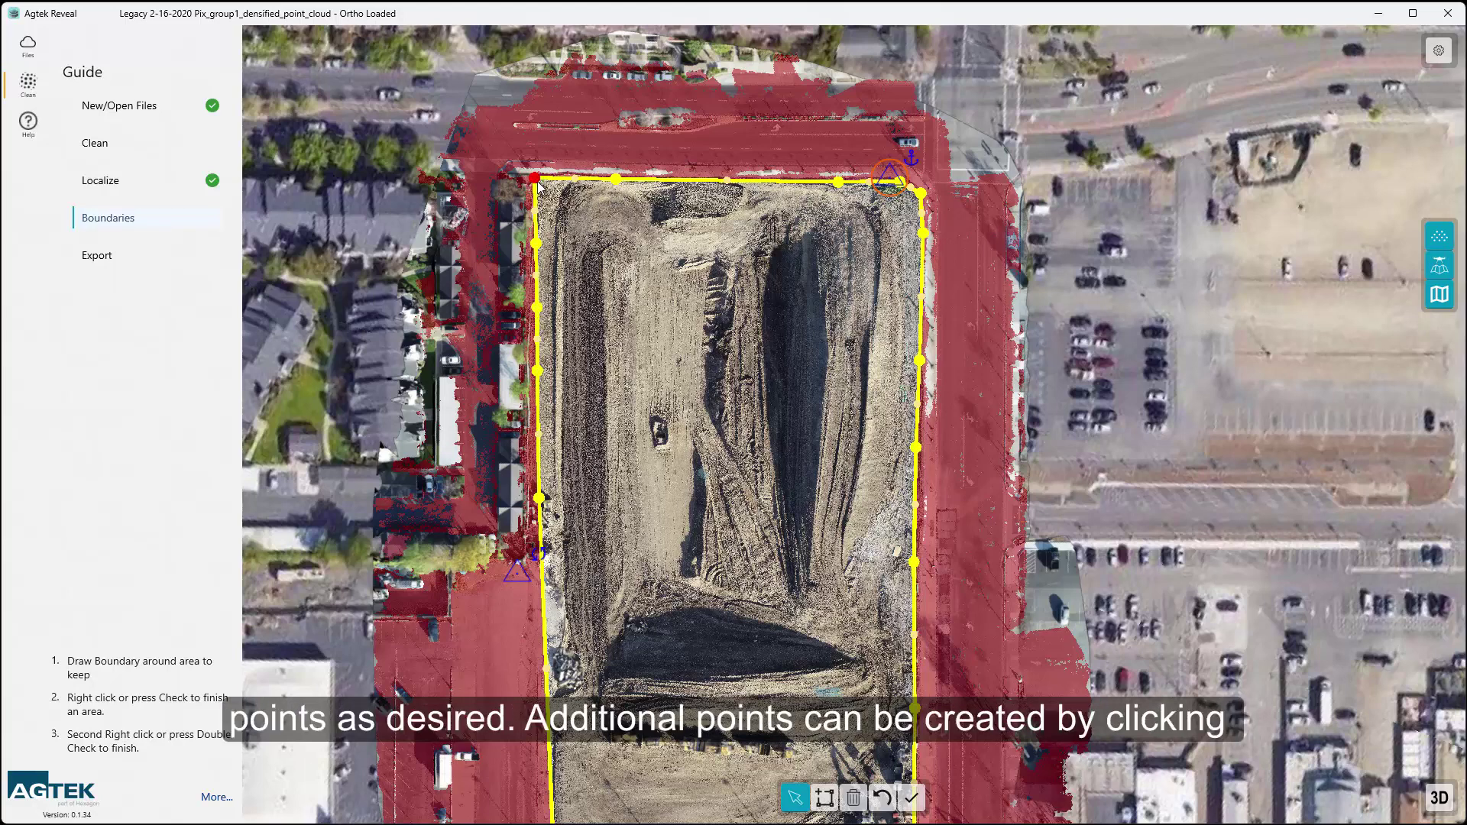
{"action": "scroll", "coordinate": [679, 286], "scroll_direction": "down", "scroll_amount": 1}
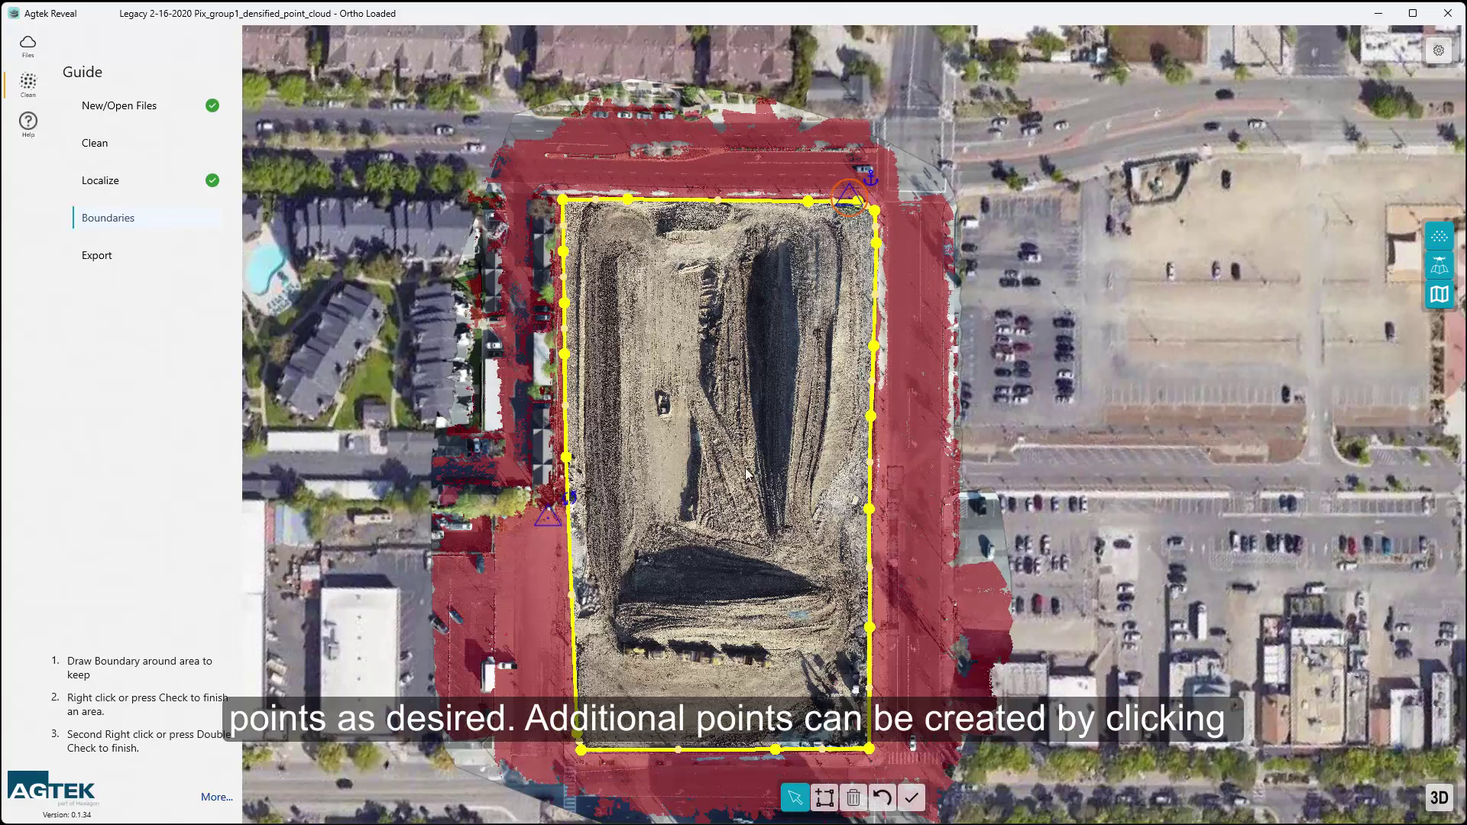
{"action": "scroll", "coordinate": [722, 772], "scroll_direction": "up", "scroll_amount": 1}
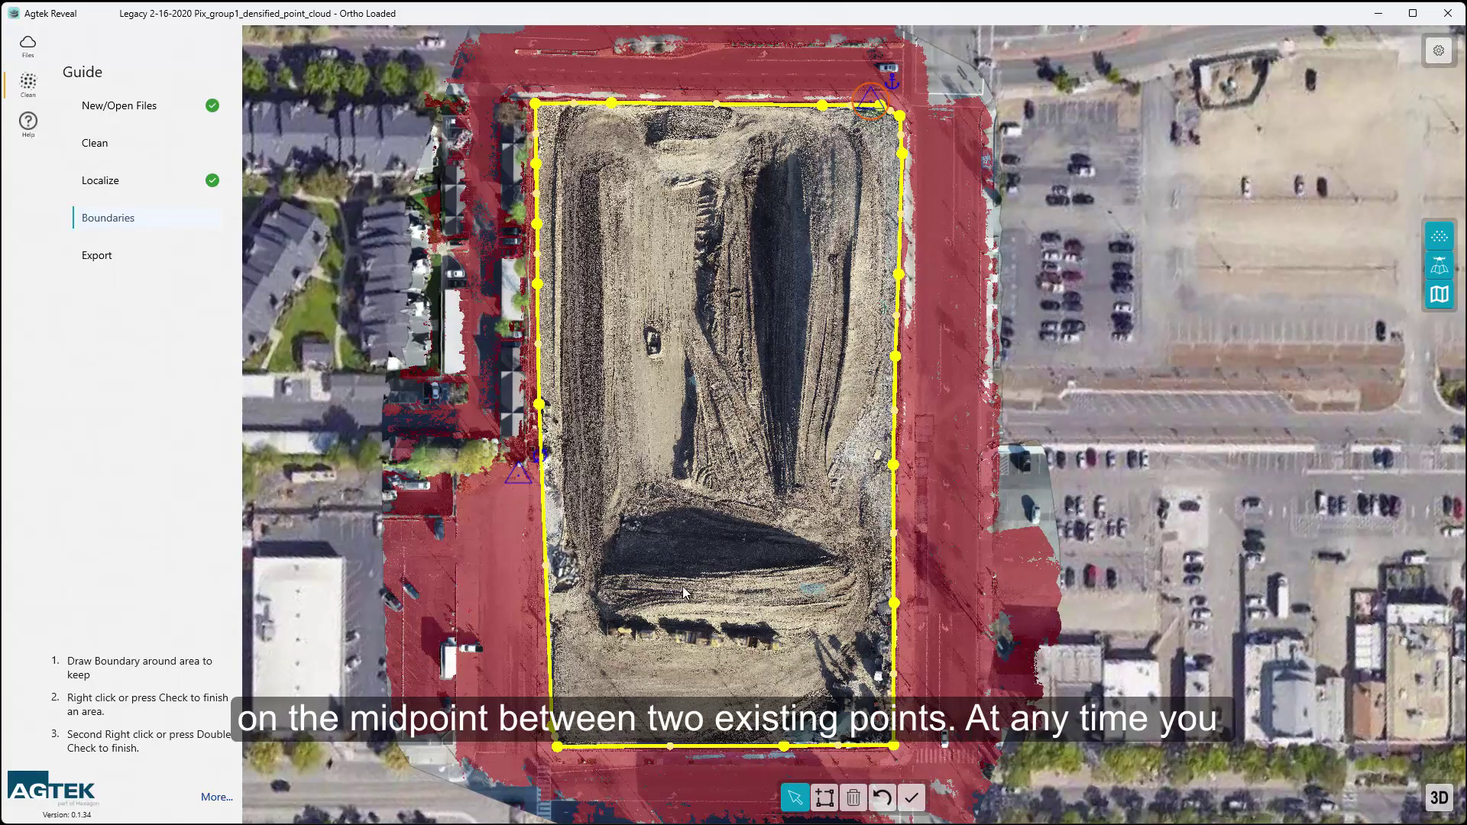
Step: Finish the site boundary area so Boundaries is marked complete and outside points stay excluded
{"action": "right_click", "coordinate": [706, 502]}
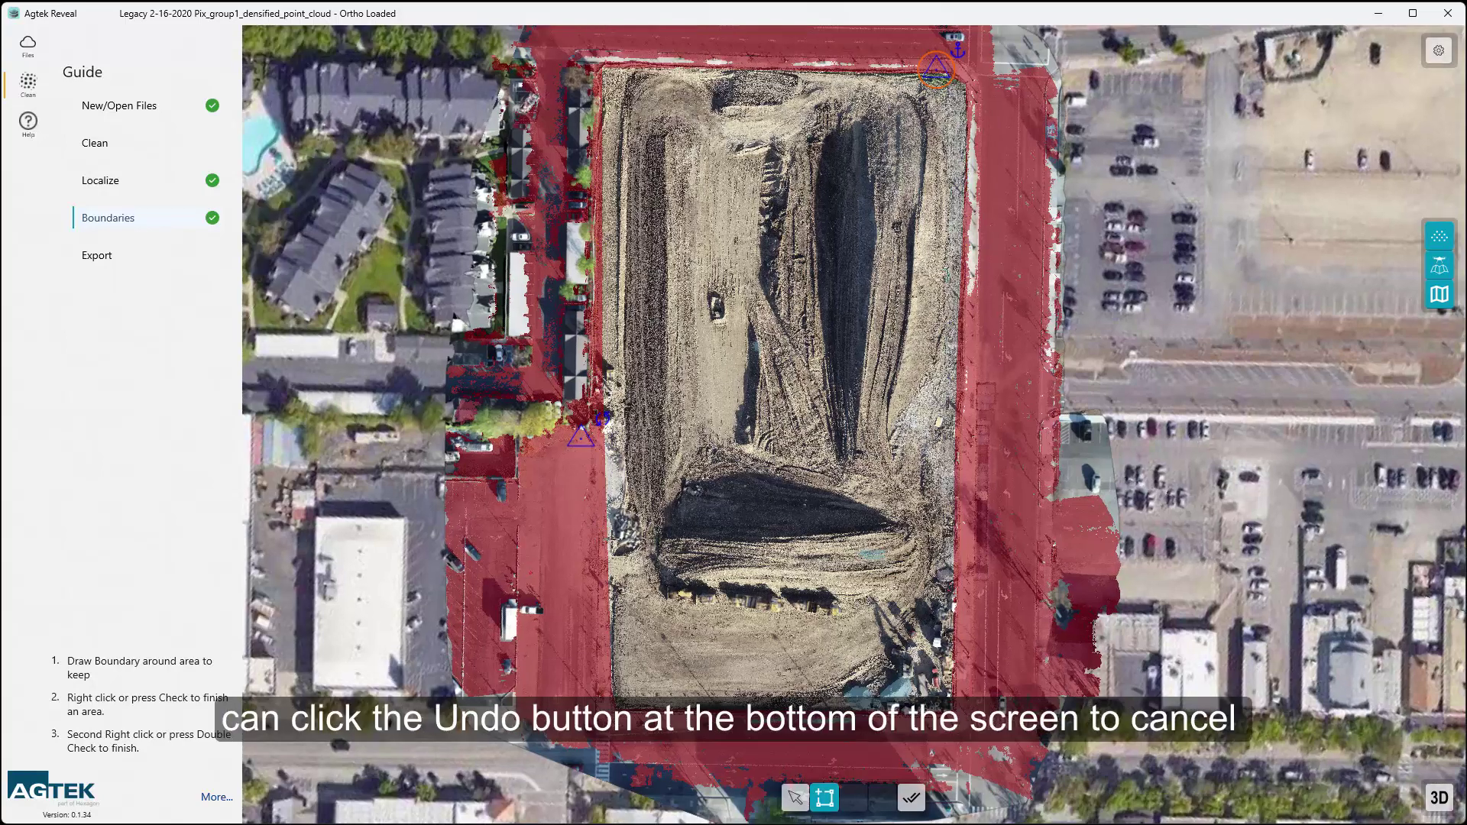
{"action": "scroll", "coordinate": [630, 527], "scroll_direction": "down", "scroll_amount": 1}
{"action": "scroll", "coordinate": [627, 528], "scroll_direction": "down", "scroll_amount": 1}
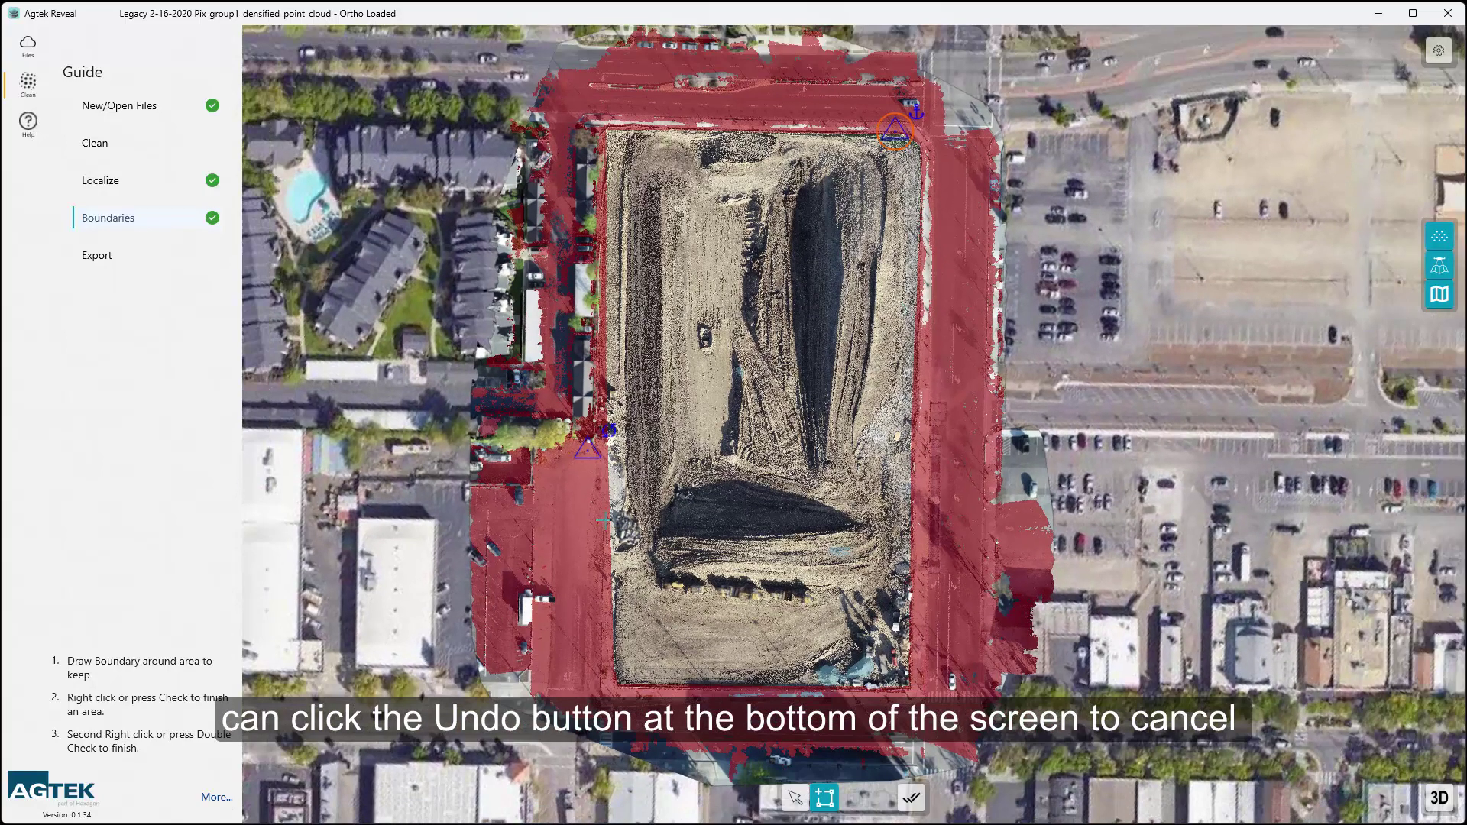
{"action": "scroll", "coordinate": [577, 517], "scroll_direction": "up", "scroll_amount": 1}
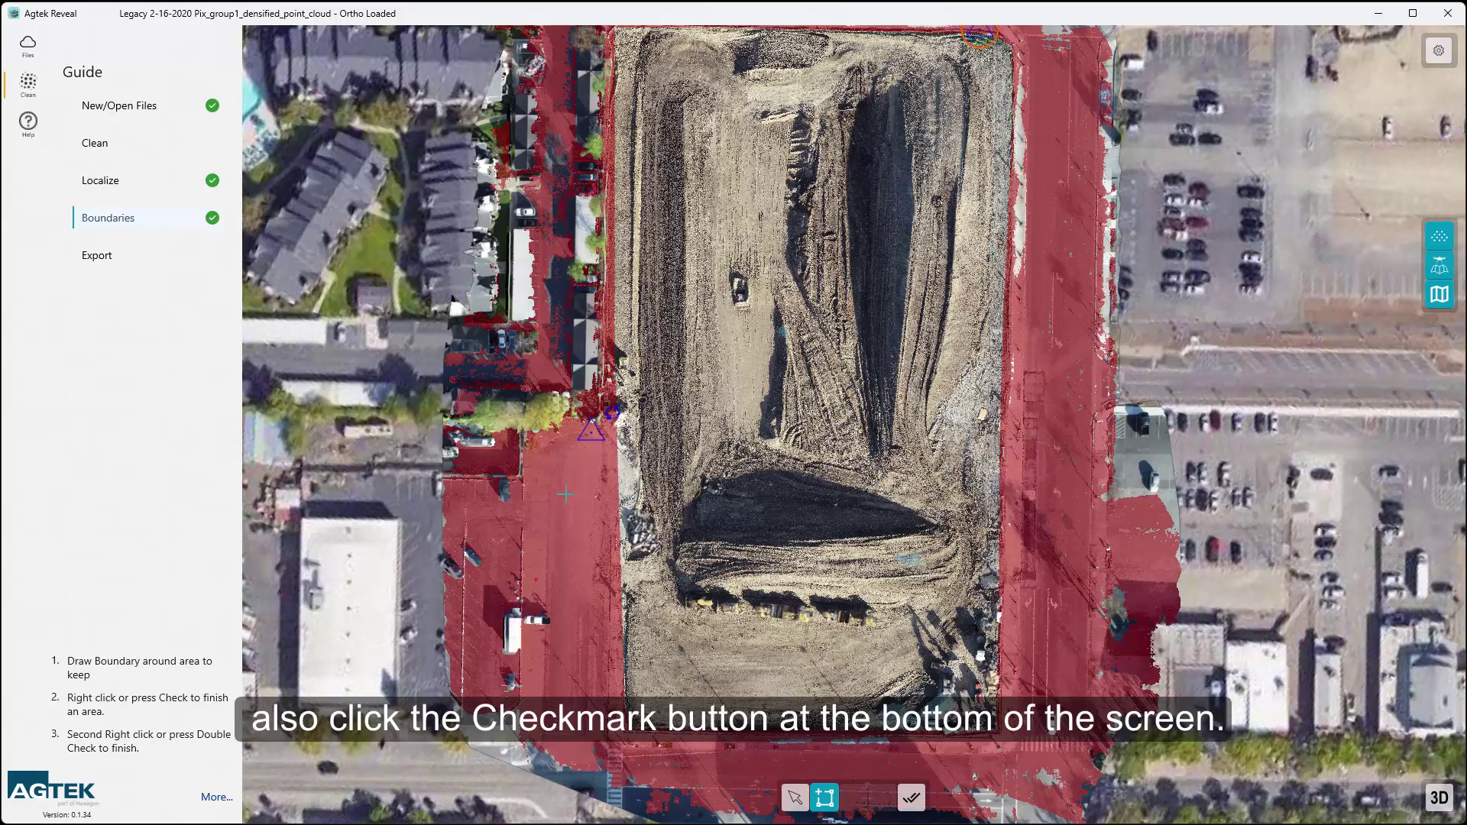
{"action": "scroll", "coordinate": [565, 495], "scroll_direction": "down", "scroll_amount": 1}
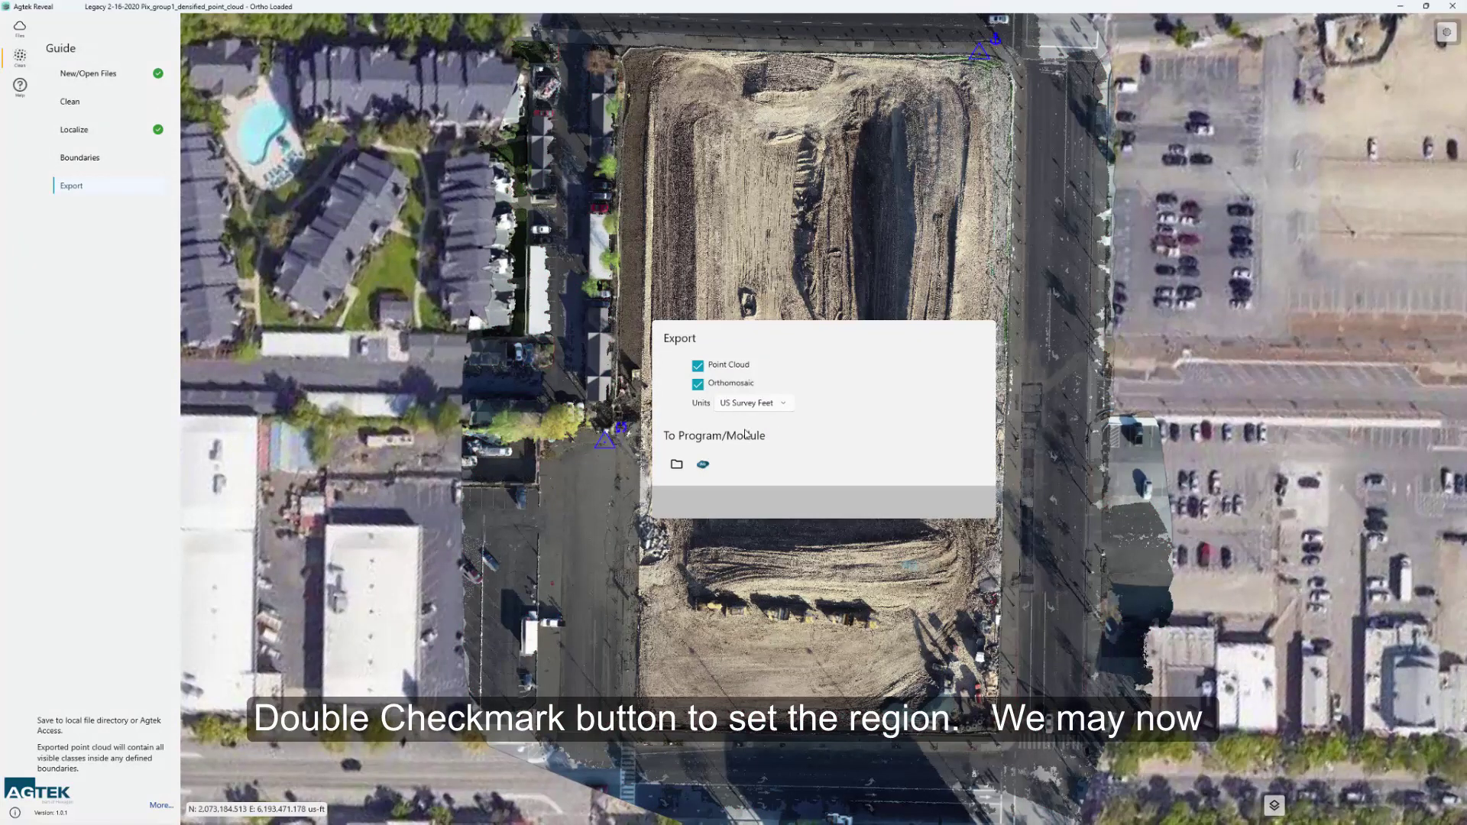
Step: Save the export as 'densified_point_cloud clean.laz' in the Legacy folder, then view surfaces in GradeWork 3D
{"action": "left_click", "coordinate": [677, 466]}
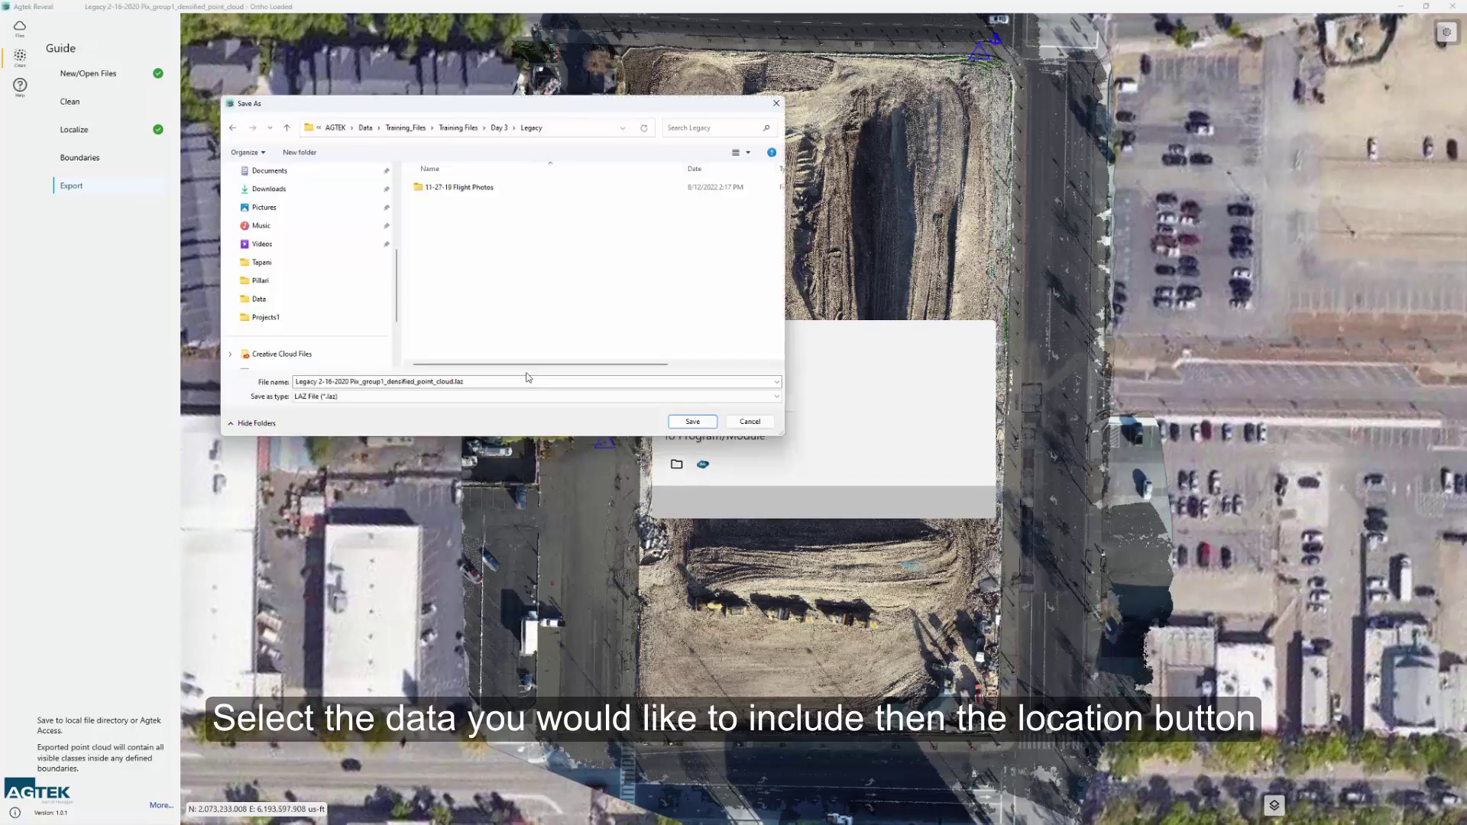
{"action": "left_click", "coordinate": [461, 382]}
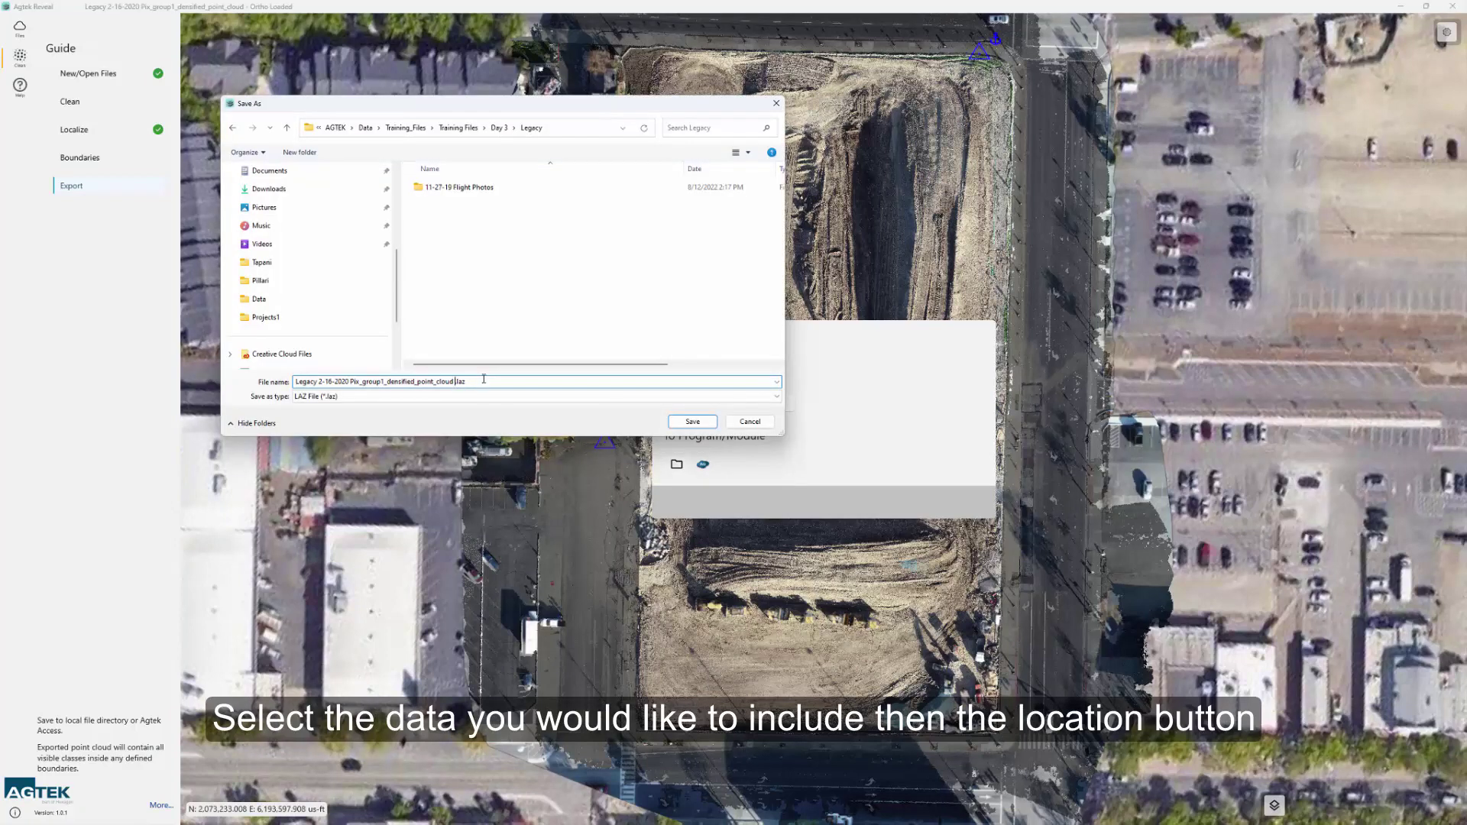
{"action": "type", "text": "clean"}
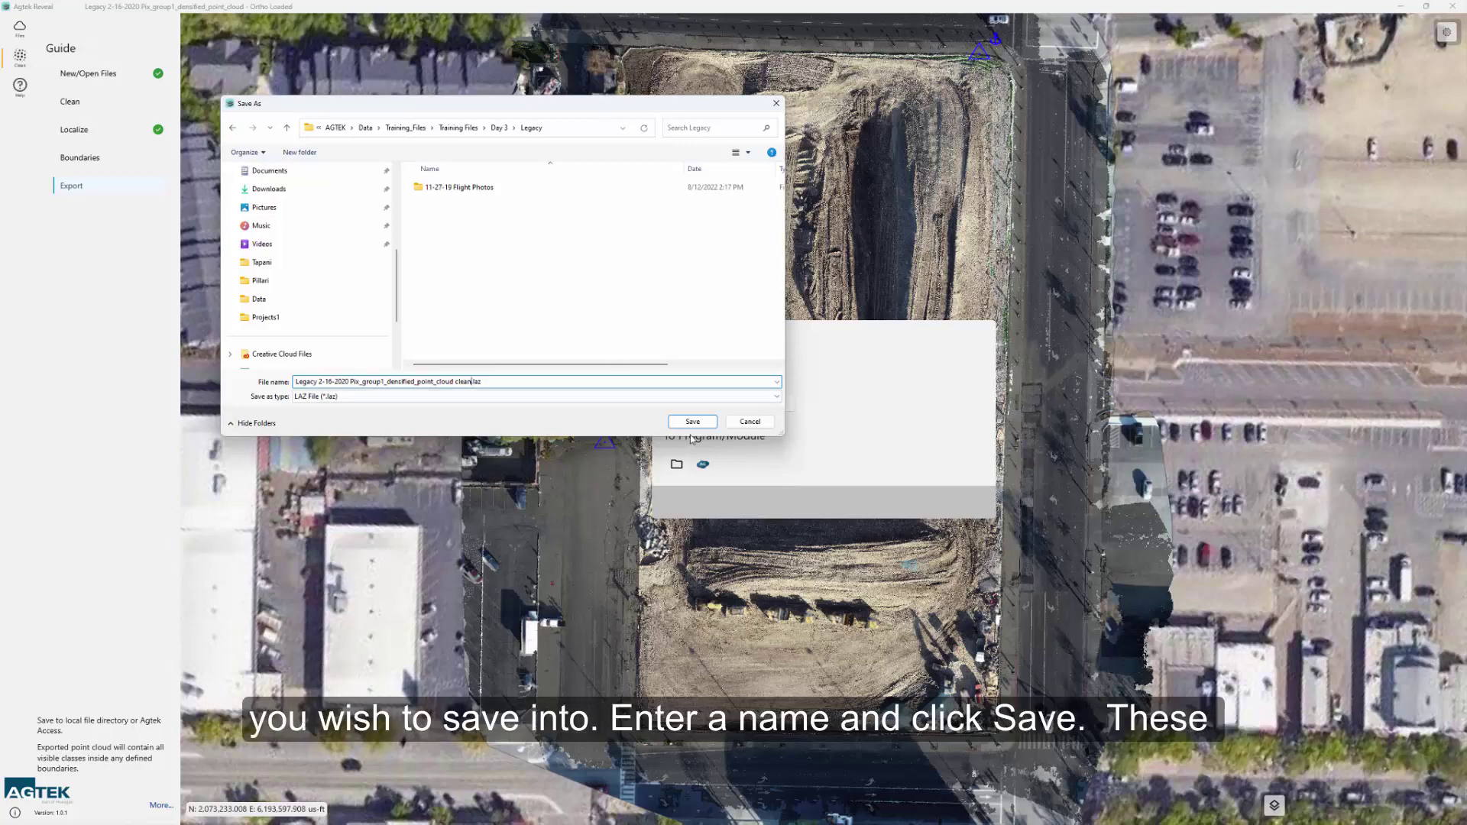
{"action": "left_click", "coordinate": [693, 423]}
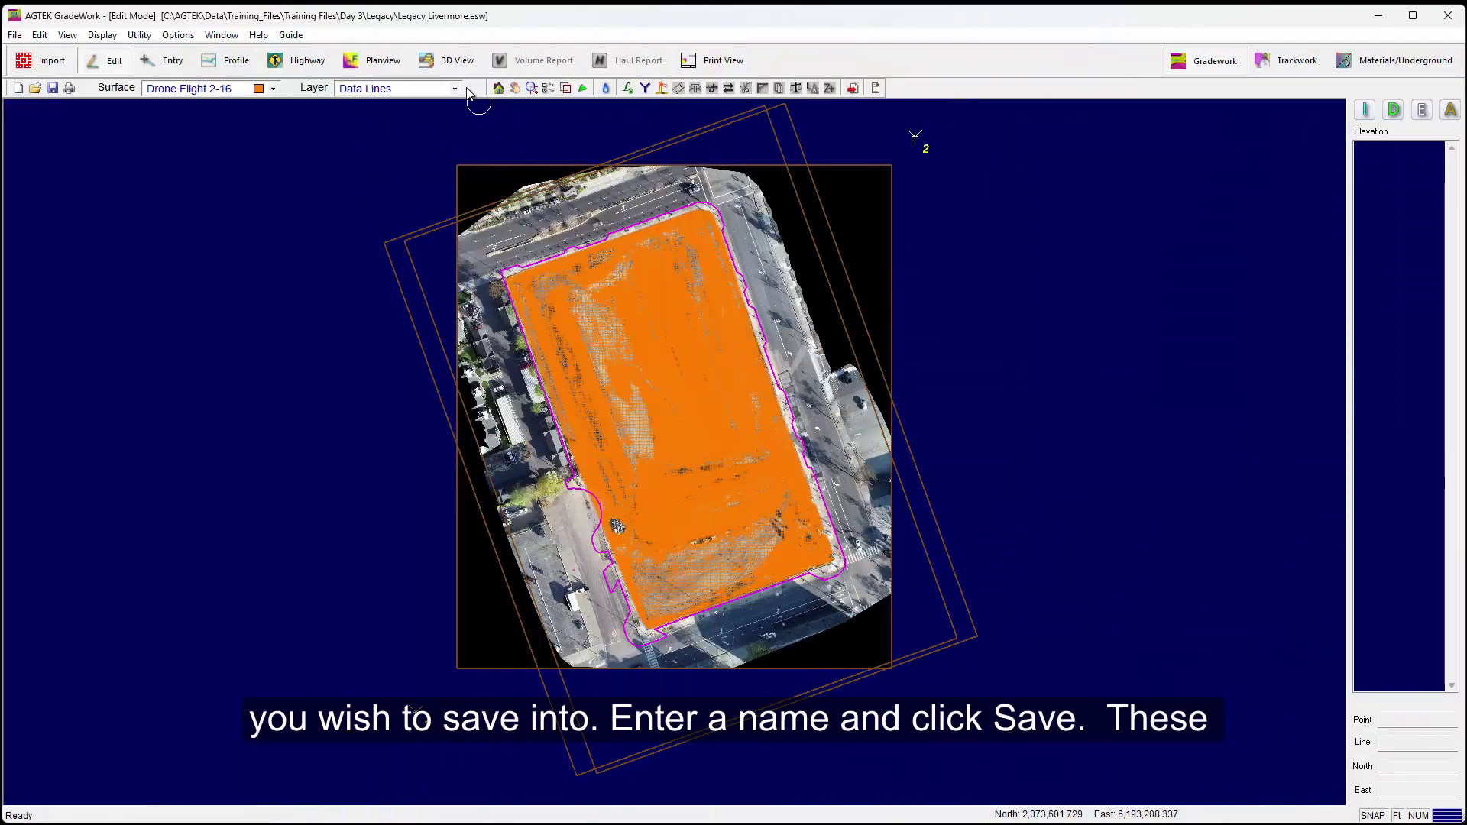
{"action": "left_click", "coordinate": [449, 61]}
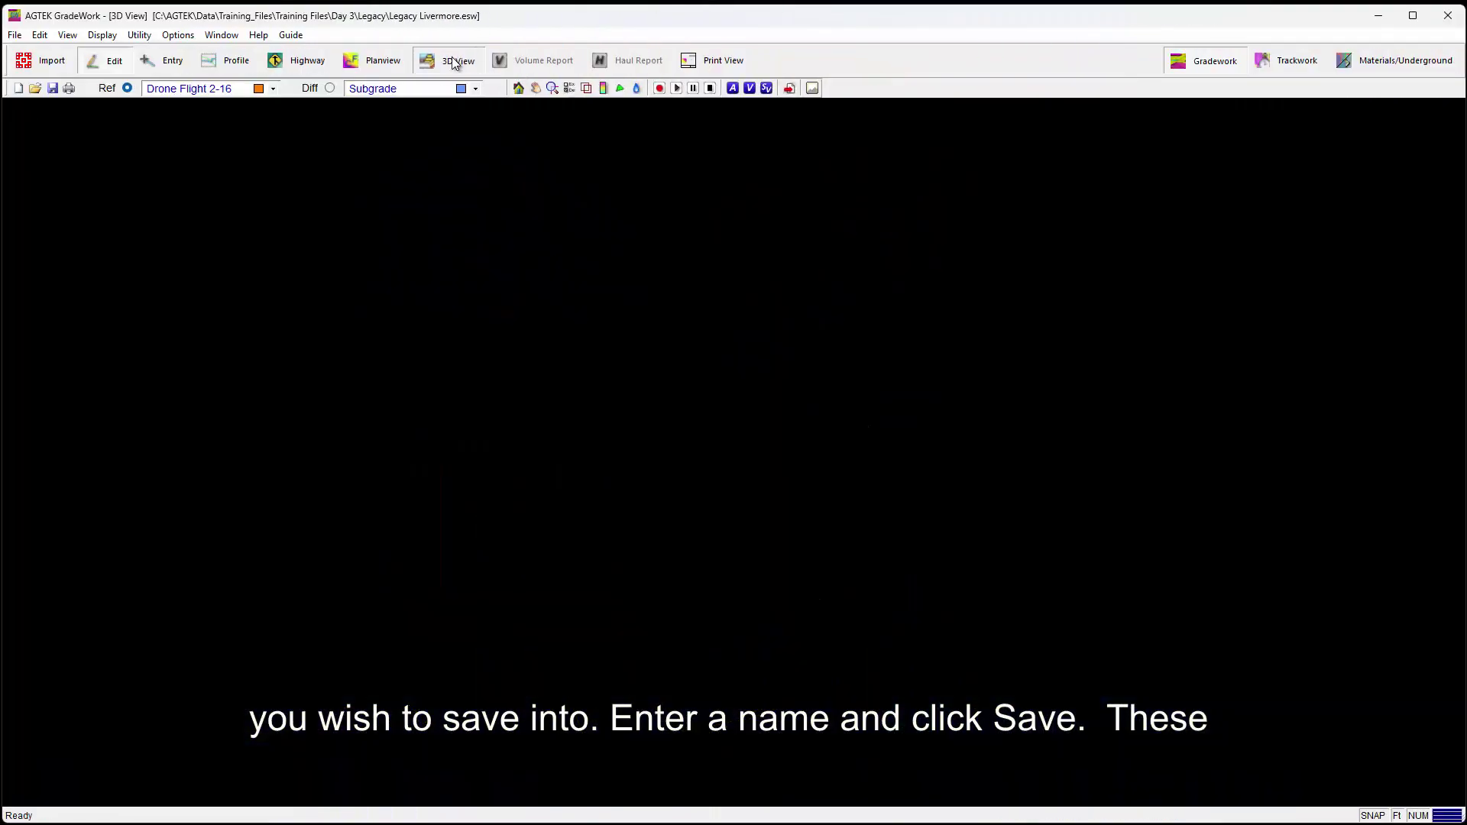